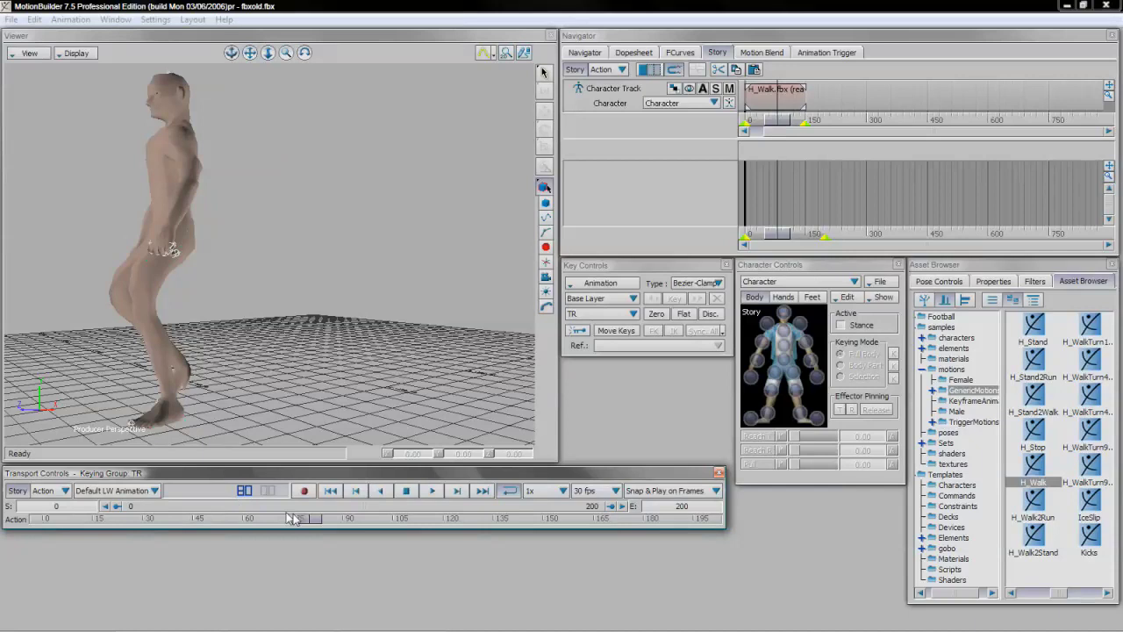
Scrub the H_Walk animation in the timeline to review the character's deformation
{"action": "mouse_move", "coordinate": [301, 519]}
{"action": "left_mouse_down"}
{"action": "mouse_move", "coordinate": [199, 506]}
{"action": "mouse_move", "coordinate": [238, 520]}
{"action": "mouse_move", "coordinate": [299, 519]}
{"action": "mouse_move", "coordinate": [325, 544]}
{"action": "mouse_move", "coordinate": [197, 520]}
{"action": "mouse_move", "coordinate": [303, 524]}
{"action": "mouse_move", "coordinate": [320, 535]}
{"action": "mouse_move", "coordinate": [215, 520]}
{"action": "mouse_move", "coordinate": [321, 519]}
{"action": "mouse_move", "coordinate": [289, 525]}
{"action": "left_mouse_up"}
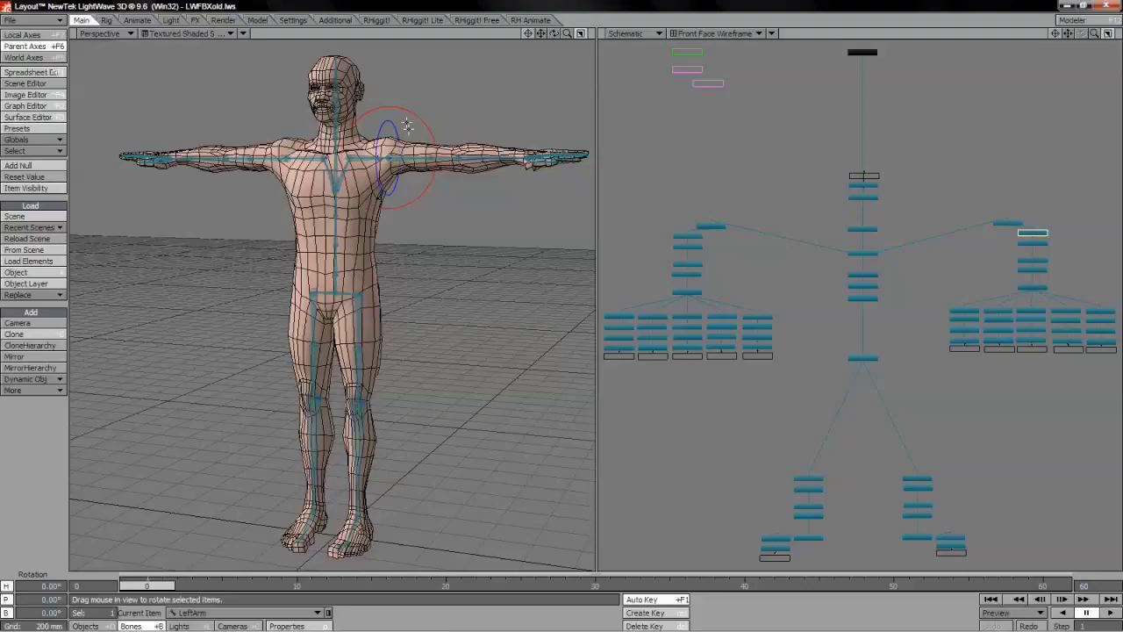
Switch to LightWave Layout and test the original rig by rotating the LeftArm bone, undoing it, and bending the LeftLeg bone about -109.6° in bank
{"action": "left_click_drag", "start_coordinate": [406, 111], "coordinate": [405, 228]}
{"action": "key", "text": "ctrl+z"}
{"action": "left_click", "coordinate": [362, 402]}
{"action": "left_click_drag", "start_coordinate": [362, 403], "coordinate": [475, 125]}
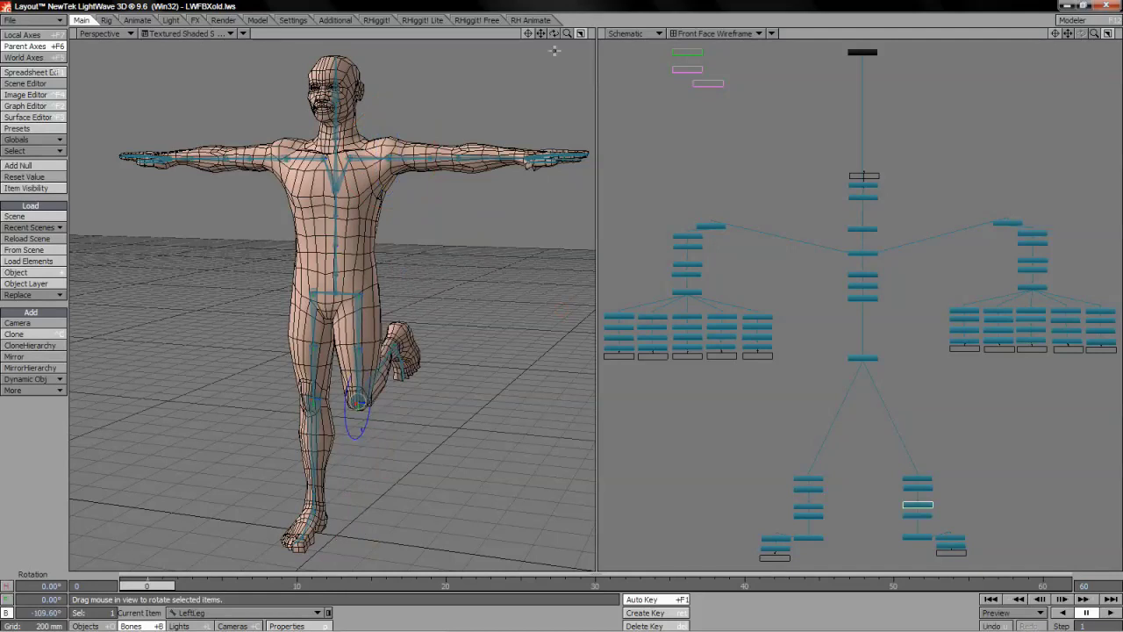
Try lowering the left arm by rotating the LeftArm bone about 87.6° in heading, and undo the rotation
{"action": "left_click_drag", "start_coordinate": [554, 34], "coordinate": [478, 28]}
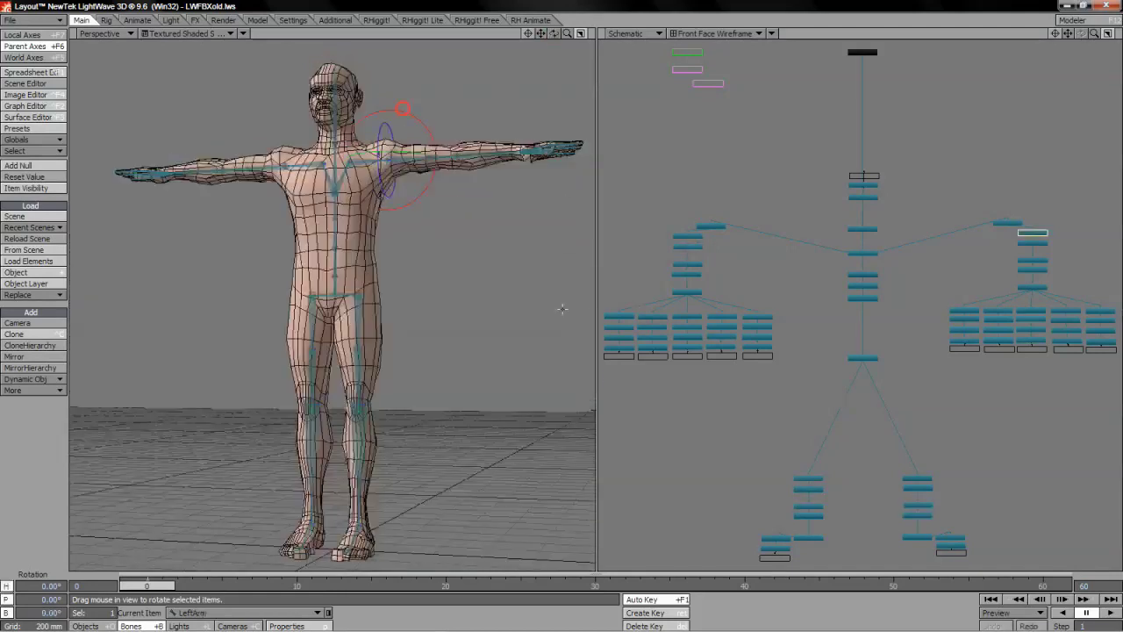
{"action": "left_click_drag", "start_coordinate": [386, 263], "coordinate": [561, 309]}
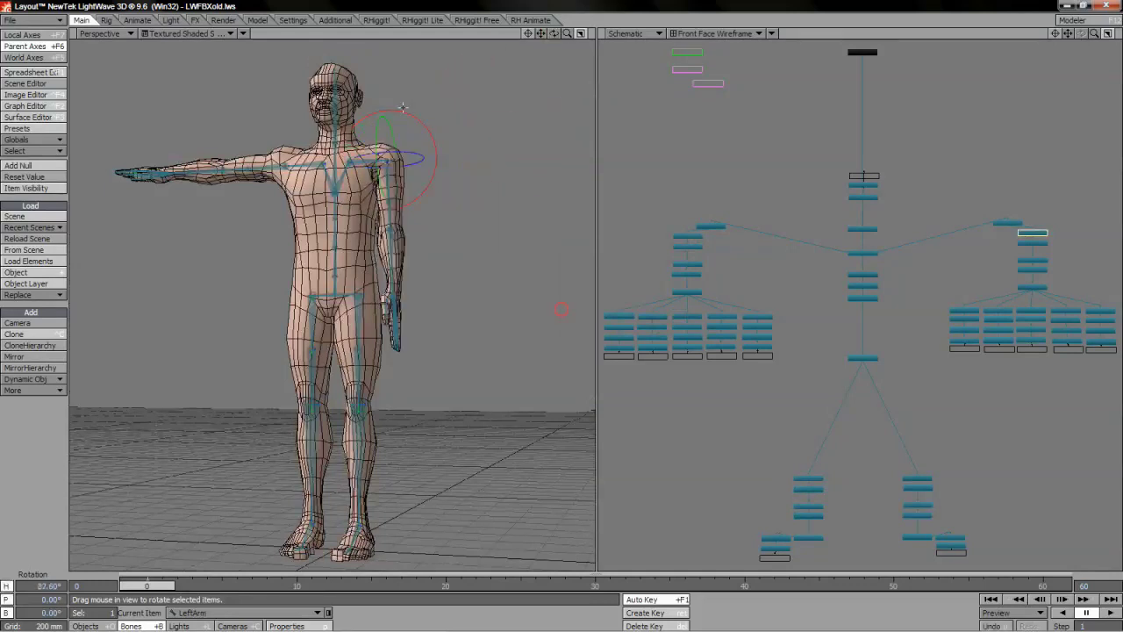
{"action": "key", "text": "ctrl+z"}
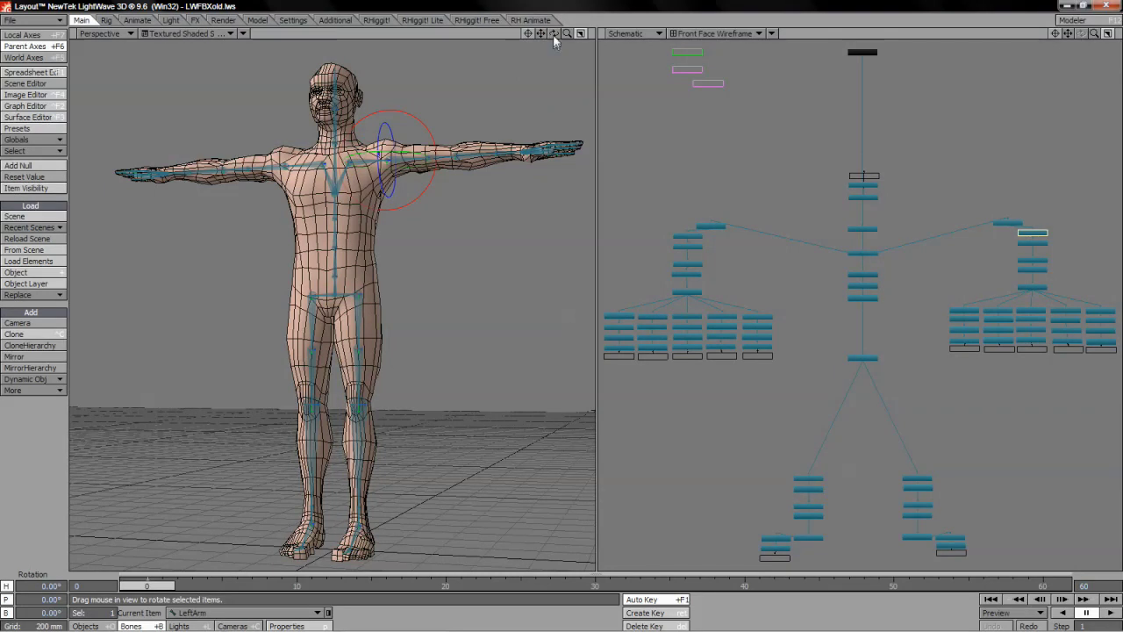
{"action": "left_click_drag", "start_coordinate": [553, 33], "coordinate": [481, 148]}
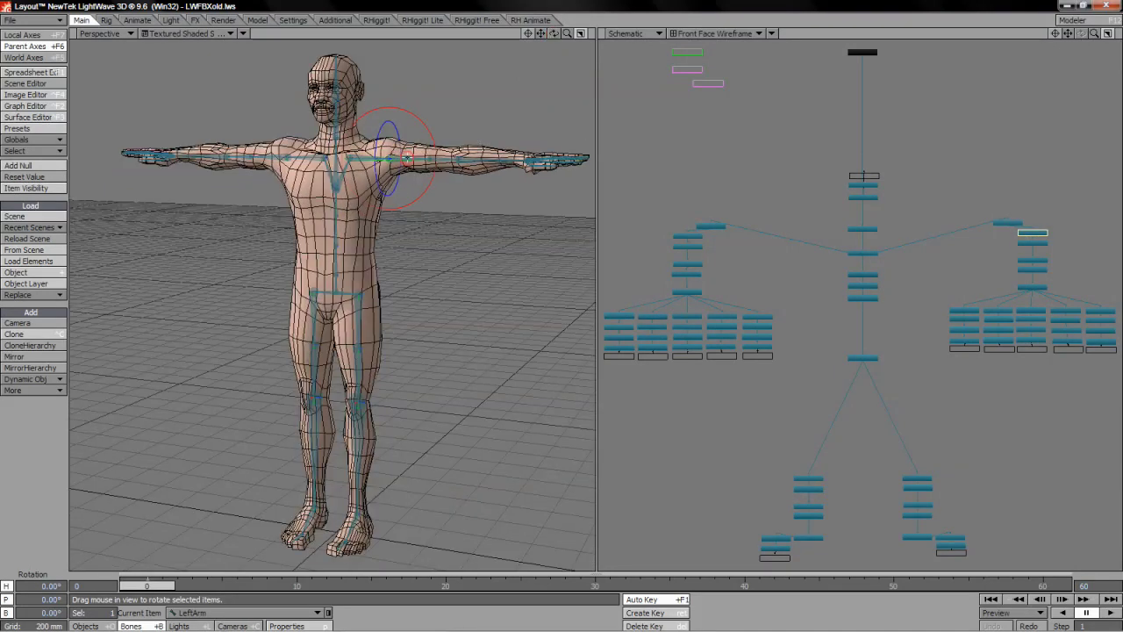
Open the bone properties and examine the weight map settings of the LeftArmRoll, LeftForeArmRoll and LeftHand bones
{"action": "left_click", "coordinate": [407, 158]}
{"action": "key", "text": "p"}
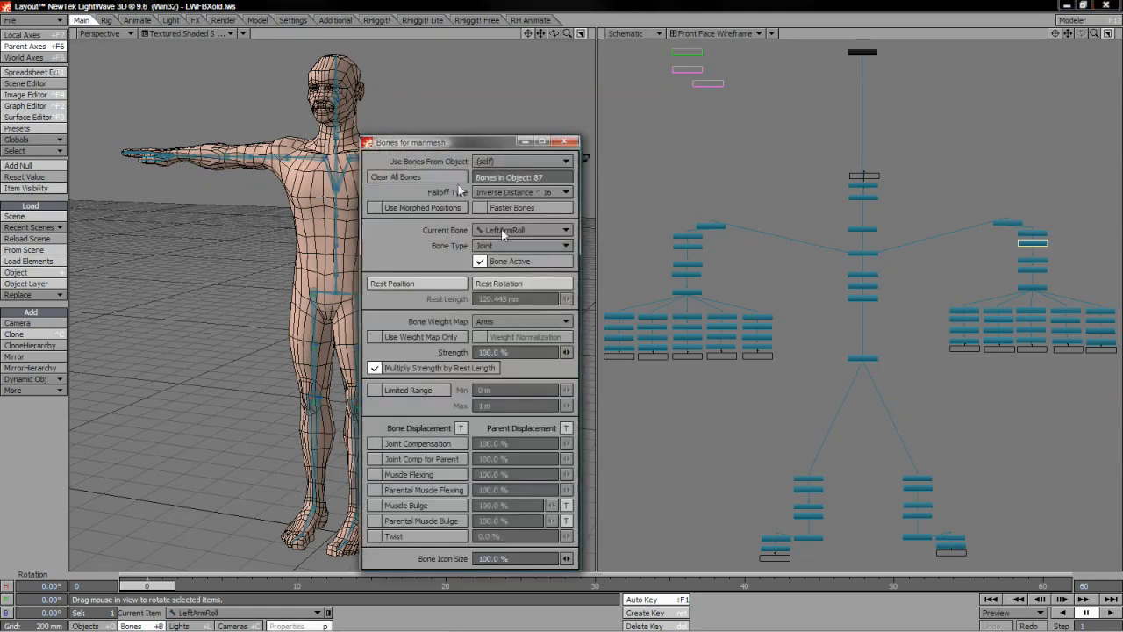
{"action": "left_click_drag", "start_coordinate": [481, 142], "coordinate": [662, 119]}
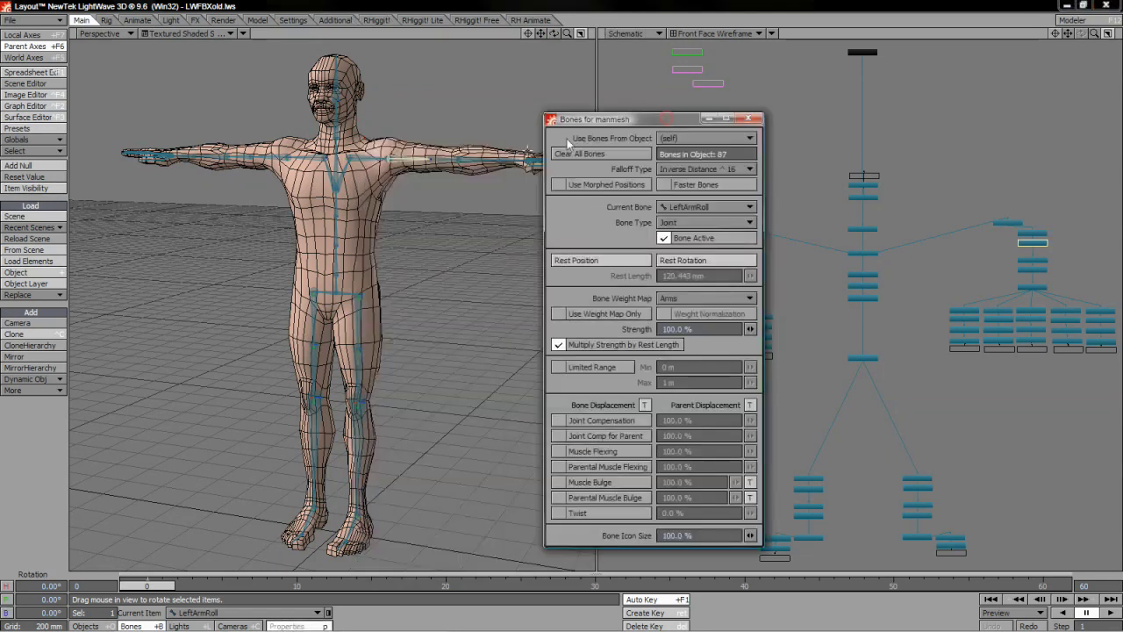
{"action": "left_click", "coordinate": [472, 161]}
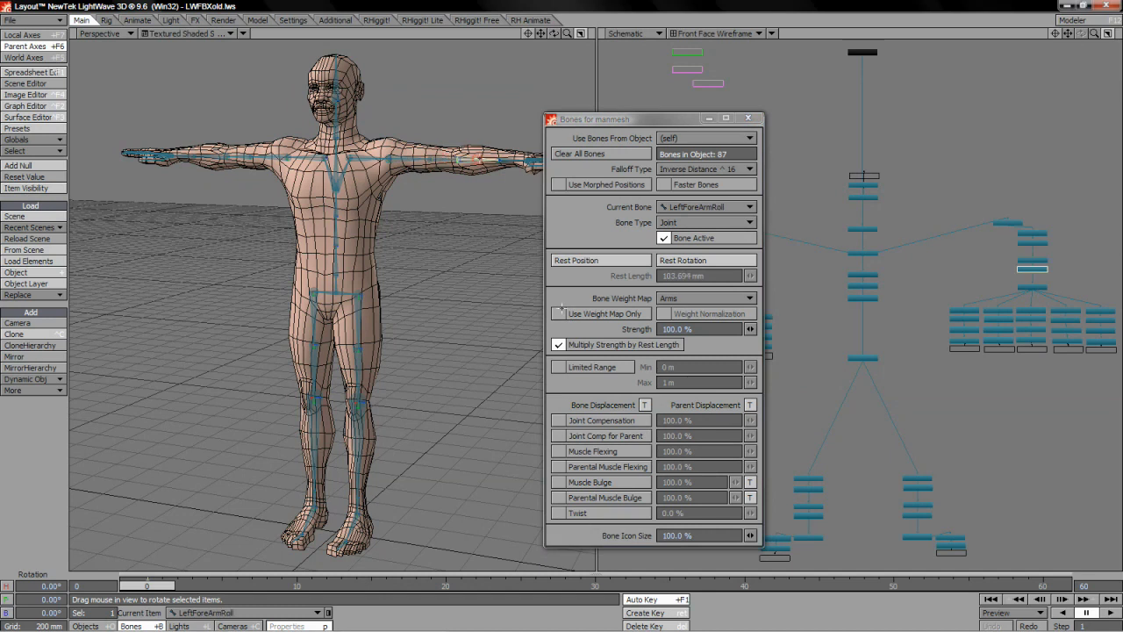
{"action": "left_click", "coordinate": [507, 161]}
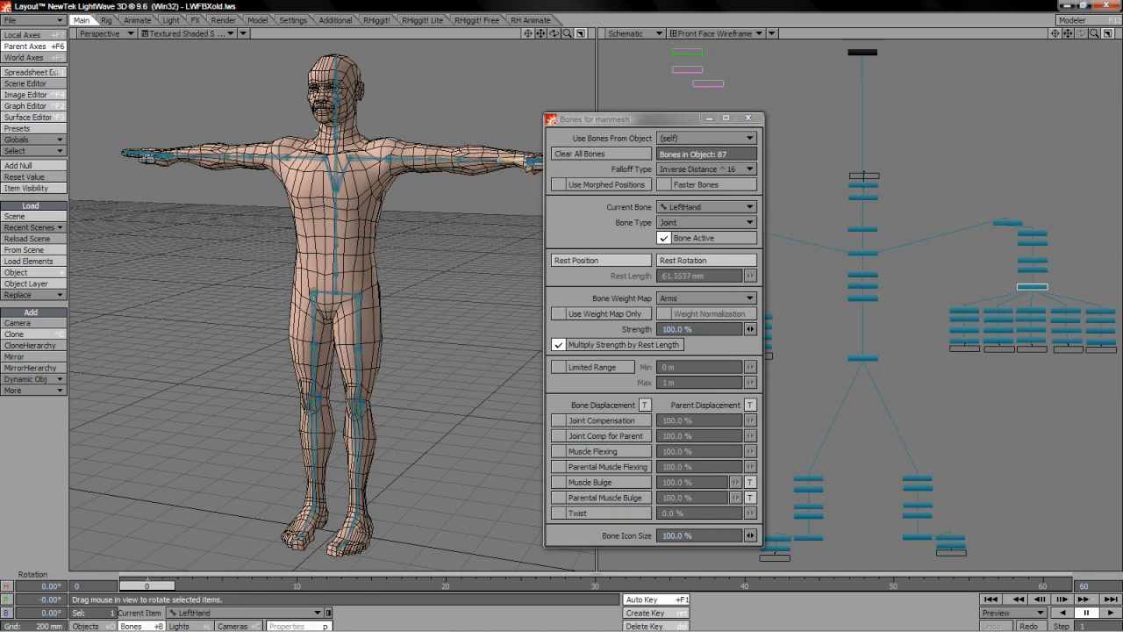
Examine the weight map settings of the Spine1, LeftLeg, LeftToeBase, LeftArmRoll and LeftForeArm bones
{"action": "left_click", "coordinate": [335, 267]}
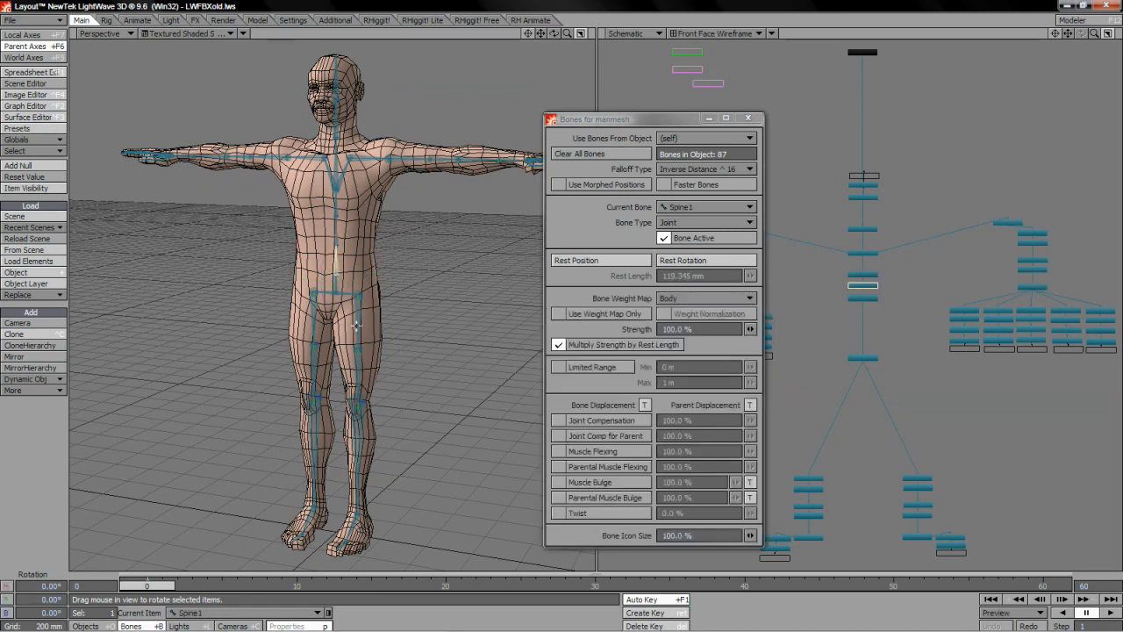
{"action": "left_click", "coordinate": [359, 355]}
{"action": "left_click", "coordinate": [360, 443]}
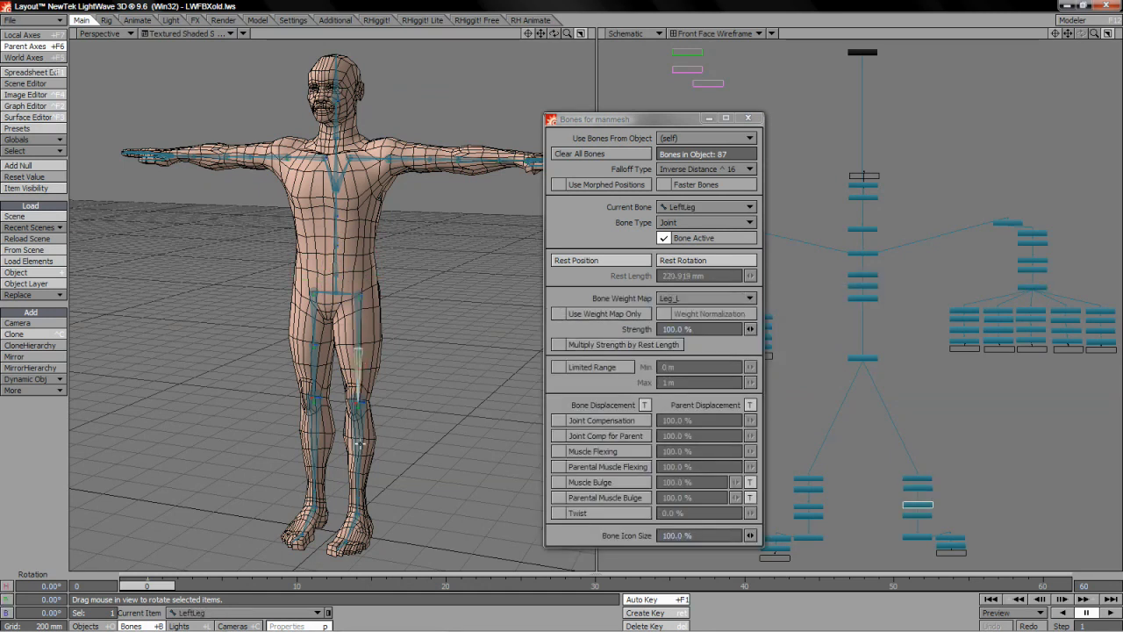
{"action": "left_click", "coordinate": [356, 524]}
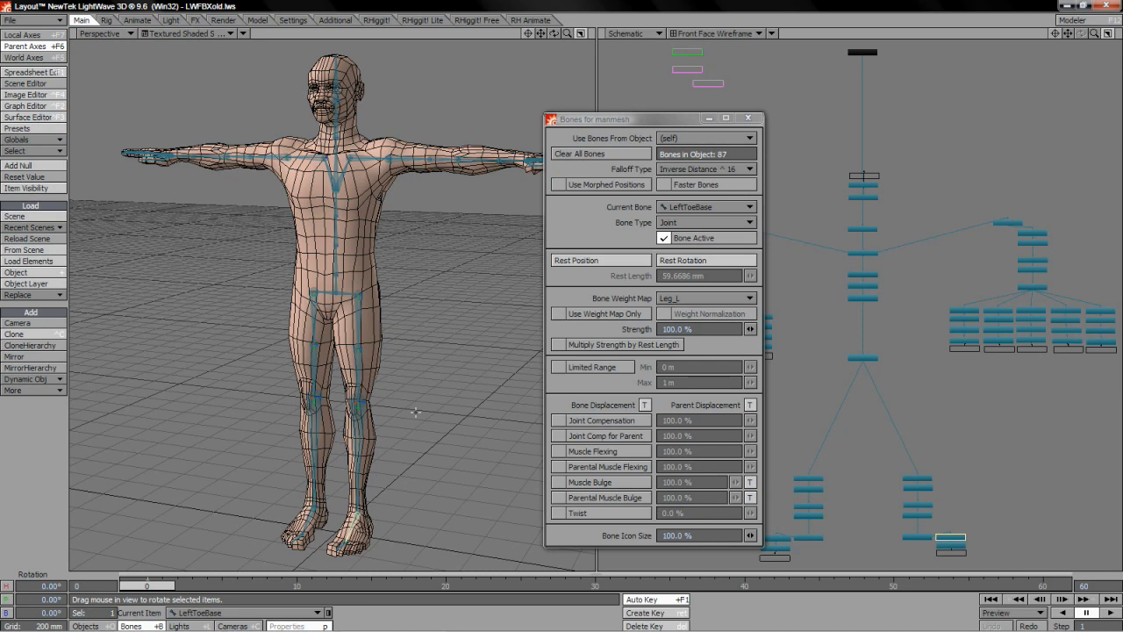
{"action": "left_click", "coordinate": [408, 159]}
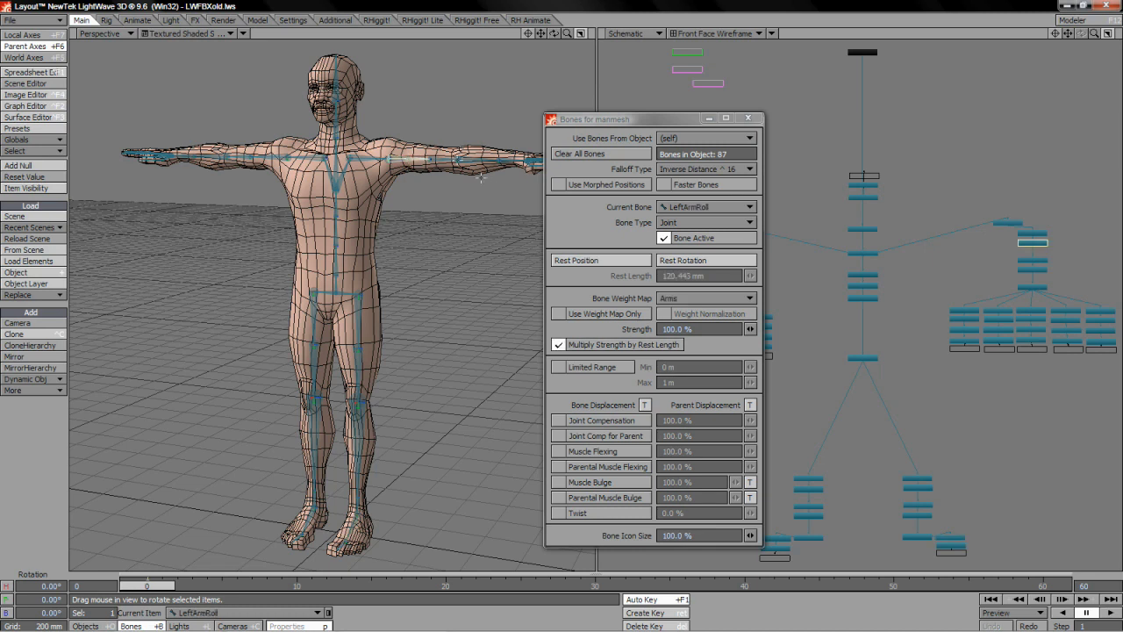
{"action": "left_click", "coordinate": [441, 158]}
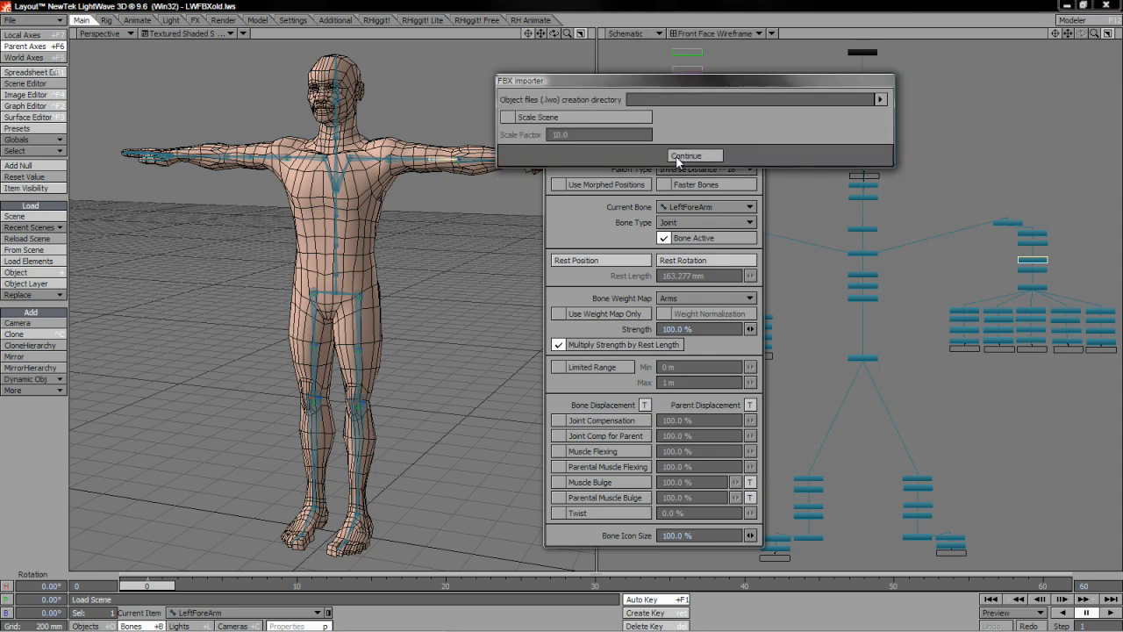
Load the fbxold scene through the FBX importer without scaling, and close the bone properties
{"action": "left_click", "coordinate": [677, 158]}
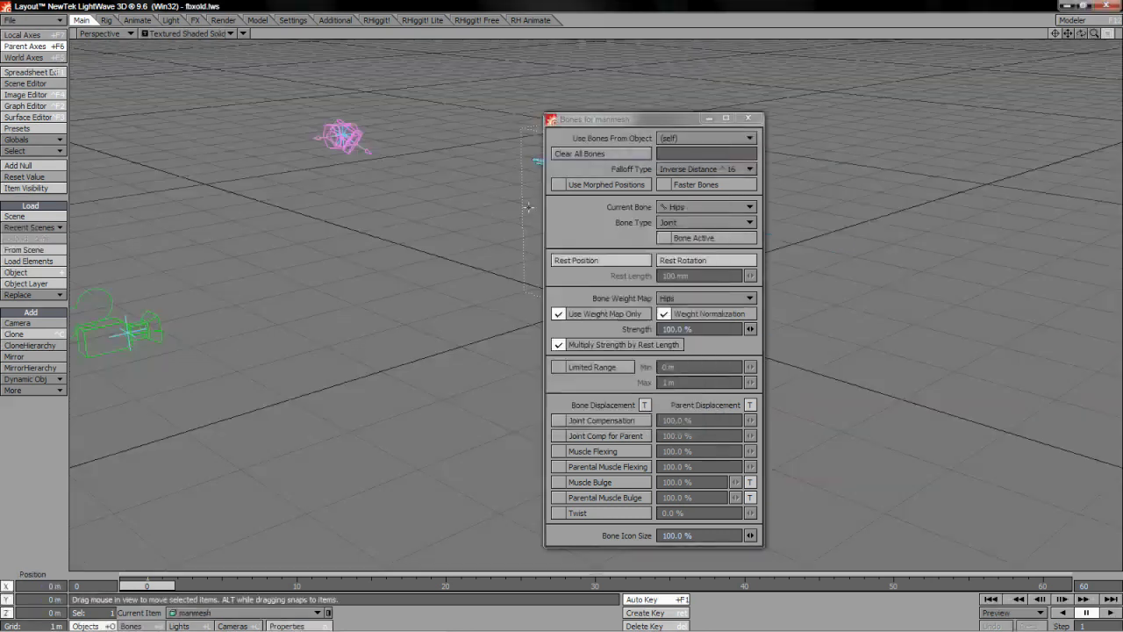
{"action": "left_click", "coordinate": [745, 117]}
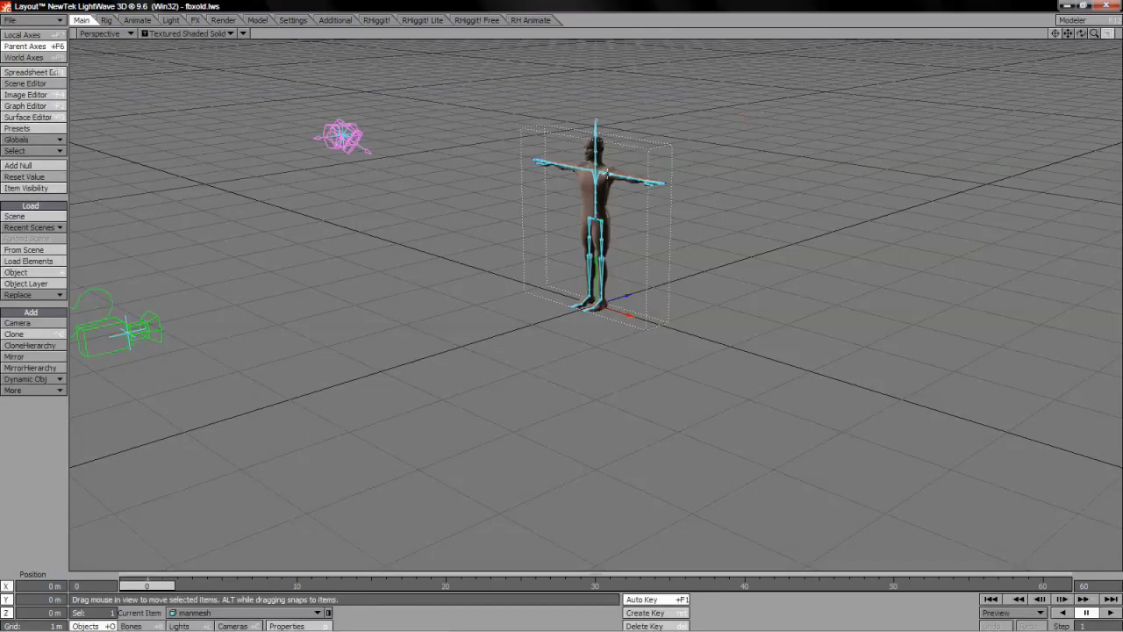
Examine which weight maps the imported rig assigns to the LeftArm, LeftForeArm and LeftForeArmRoll bones
{"action": "left_click_drag", "start_coordinate": [896, 128], "coordinate": [935, 121]}
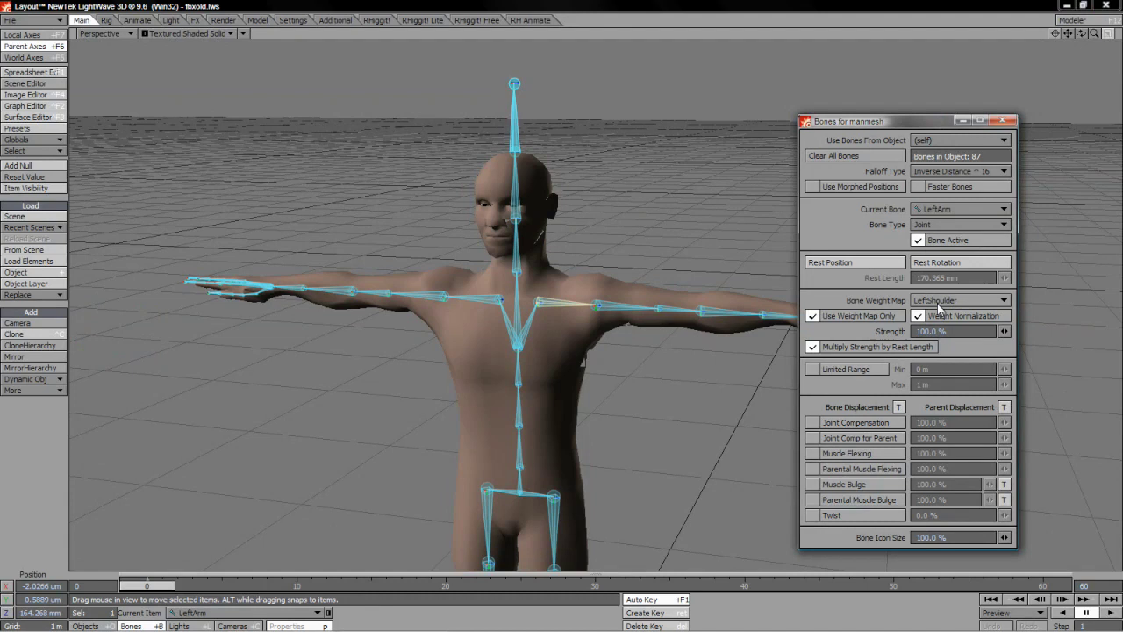
{"action": "left_click", "coordinate": [625, 306]}
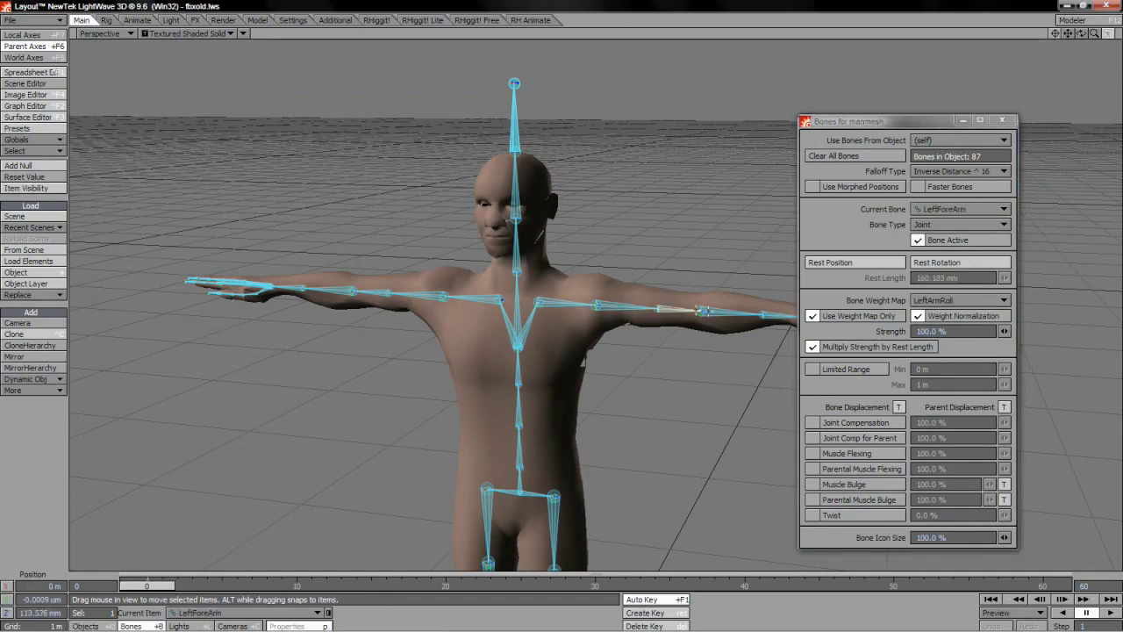
{"action": "left_click", "coordinate": [728, 310]}
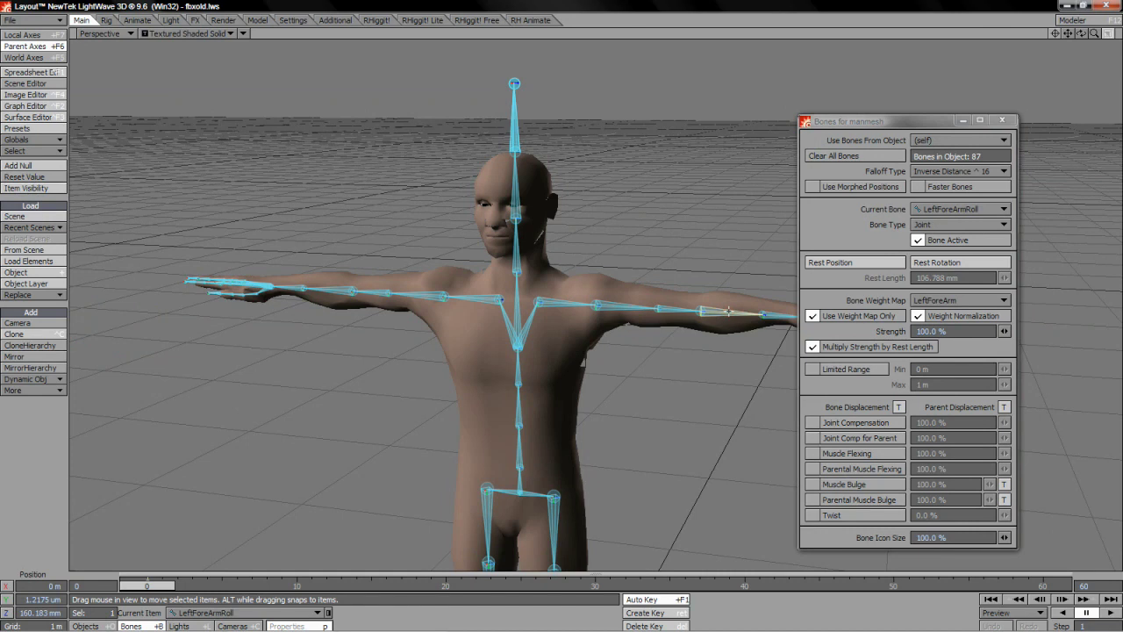
Try rotating the imported rig's LeftArm bone to test the shoulder deformation, and undo the rotation
{"action": "left_click", "coordinate": [625, 306]}
{"action": "key", "text": "y"}
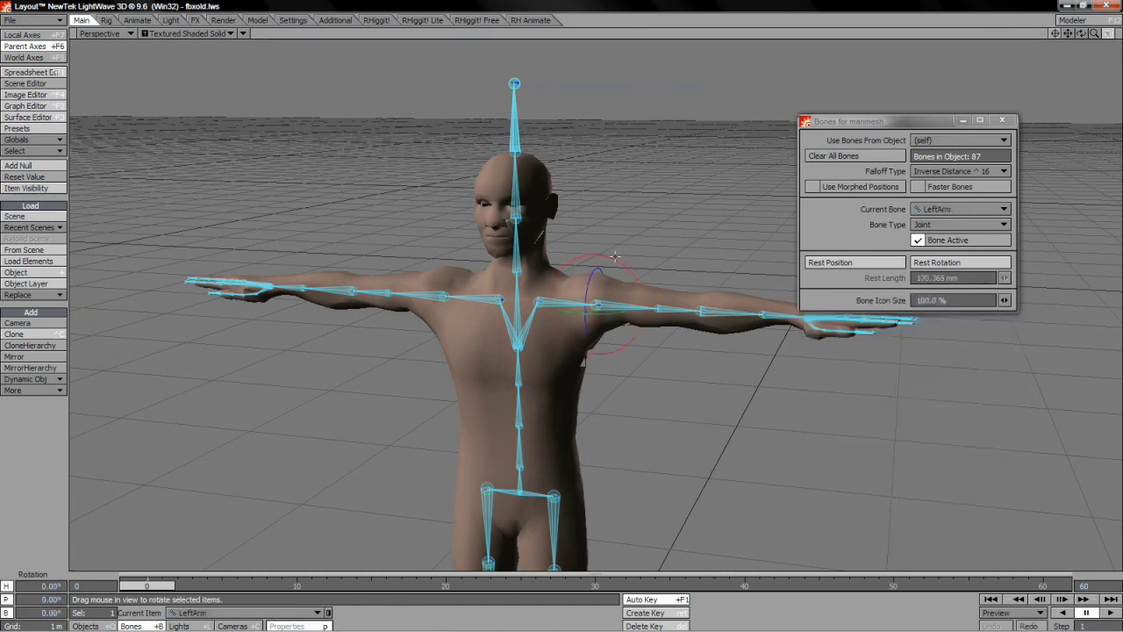
{"action": "left_click_drag", "start_coordinate": [616, 257], "coordinate": [560, 259]}
{"action": "key", "text": "ctrl+z"}
Test the elbow and knee deformation by rotating the LeftForeArm and LeftLeg bones of the imported rig
{"action": "key", "text": "Down"}
{"action": "key", "text": "Down"}
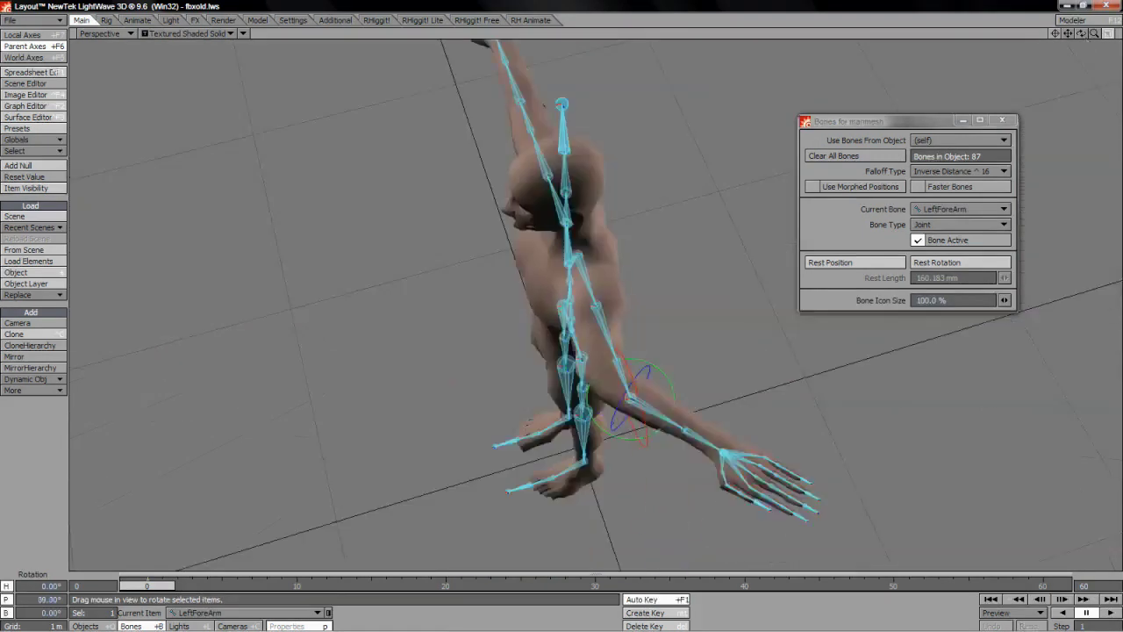
{"action": "left_click_drag", "start_coordinate": [645, 412], "coordinate": [535, 412]}
{"action": "left_click_drag", "start_coordinate": [614, 280], "coordinate": [614, 267]}
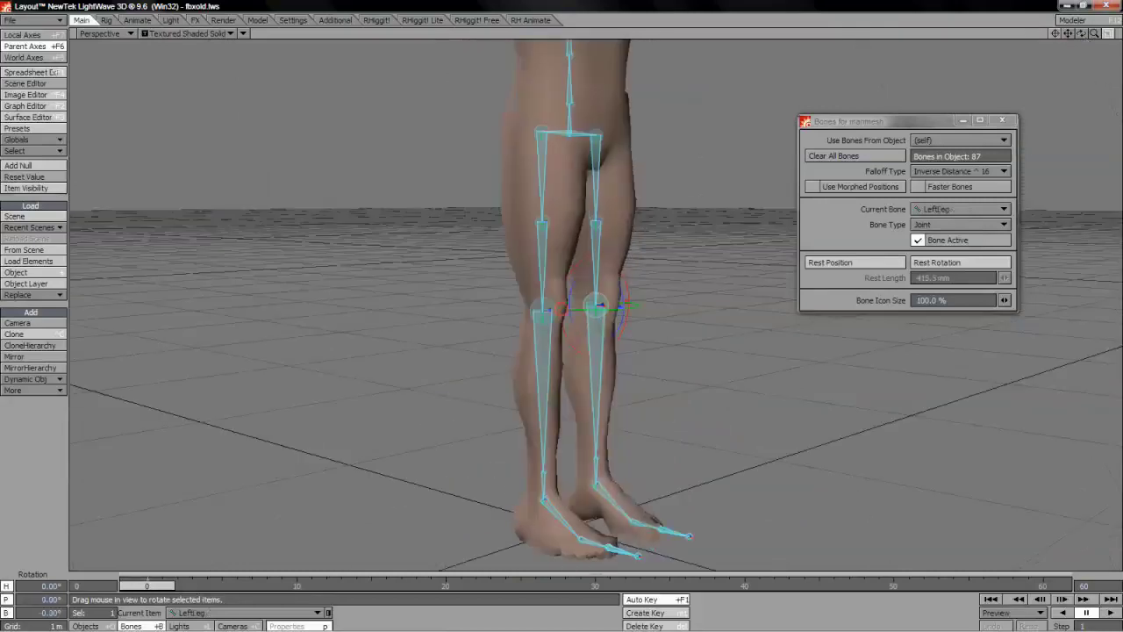
{"action": "left_click_drag", "start_coordinate": [597, 307], "coordinate": [606, 335]}
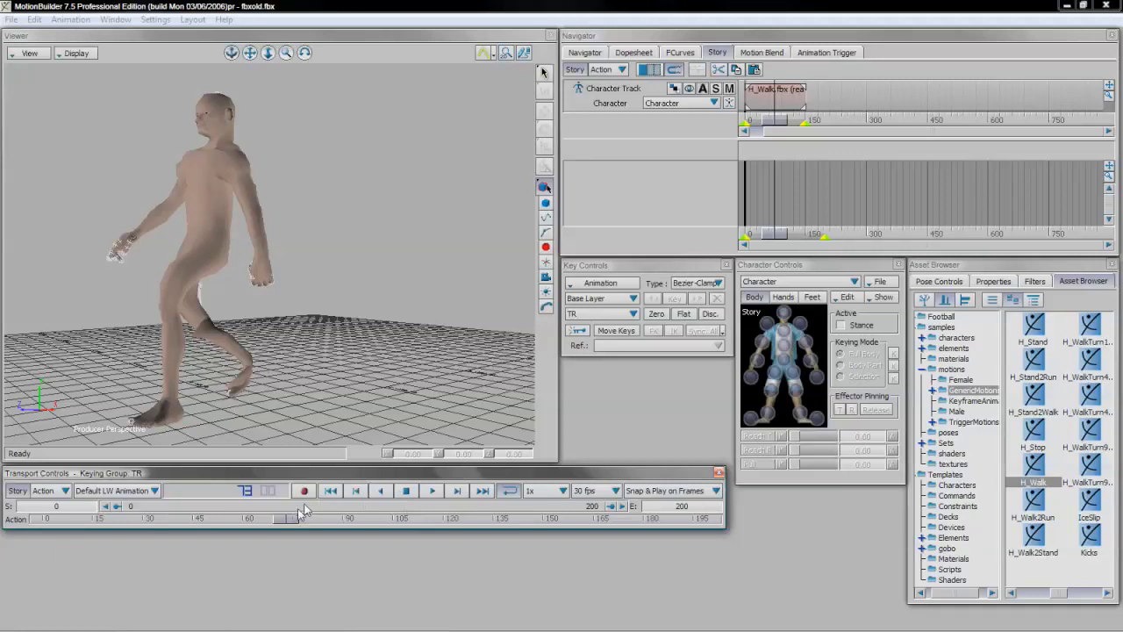
Switch to MotionBuilder and scrub the walk animation to an earlier frame to compare the deformation
{"action": "left_click_drag", "start_coordinate": [295, 518], "coordinate": [230, 519]}
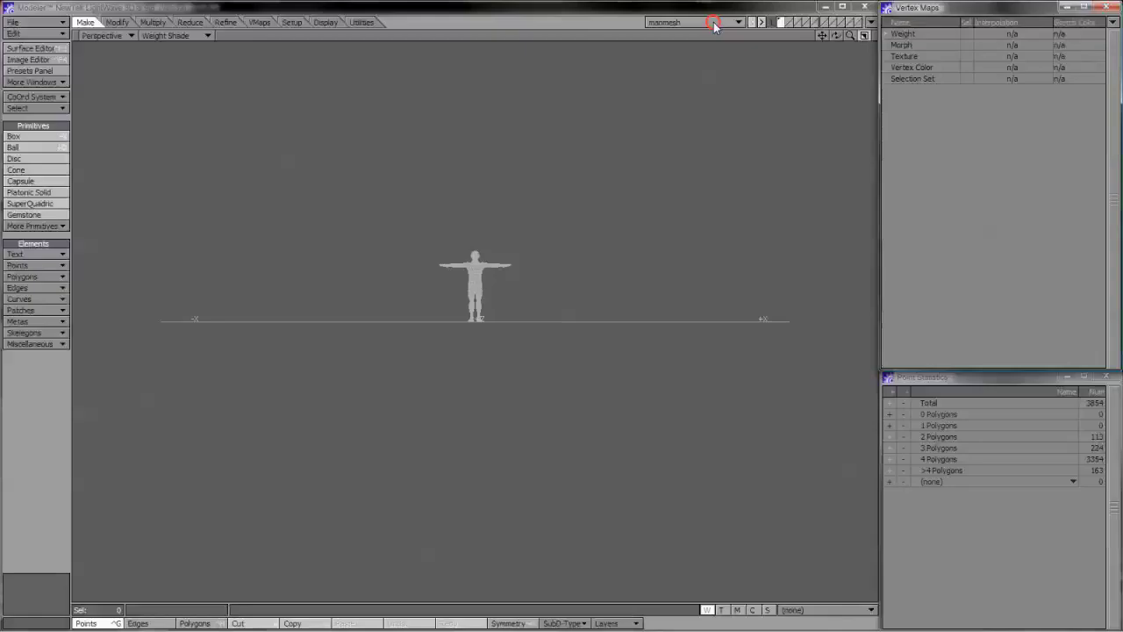
Switch to Modeler, choose the manmesh object and display its LeftArm weight map on the shoulder
{"action": "left_click", "coordinate": [715, 23]}
{"action": "left_click", "coordinate": [715, 34]}
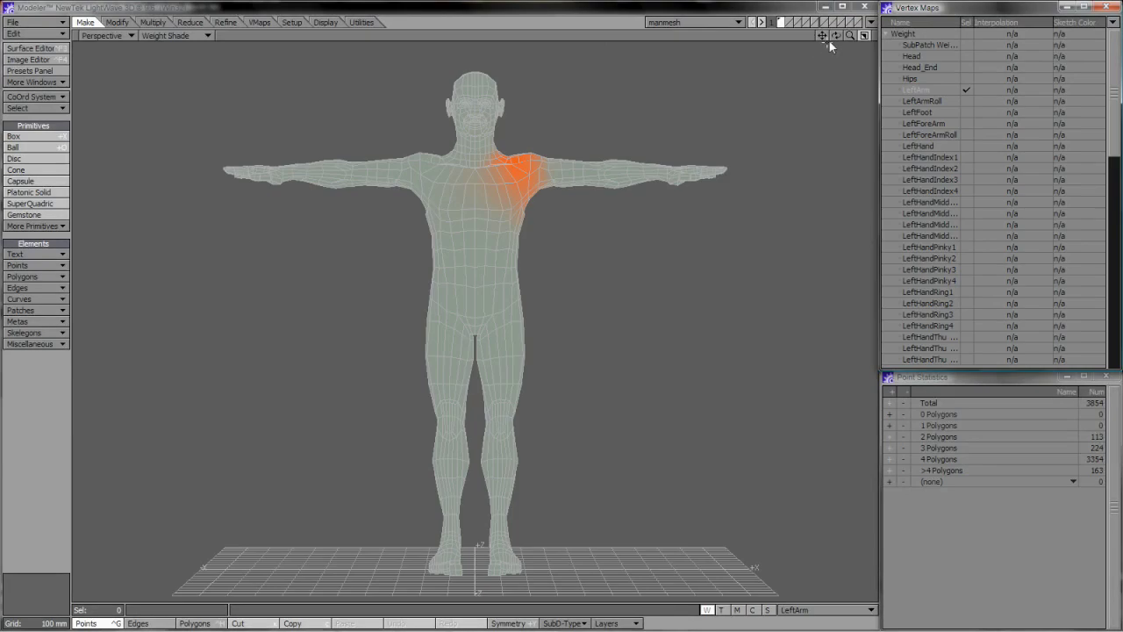
{"action": "mouse_move", "coordinate": [848, 38]}
{"action": "left_mouse_down"}
{"action": "mouse_move", "coordinate": [825, 41]}
{"action": "mouse_move", "coordinate": [825, 176]}
{"action": "mouse_move", "coordinate": [830, 36]}
{"action": "left_mouse_up"}
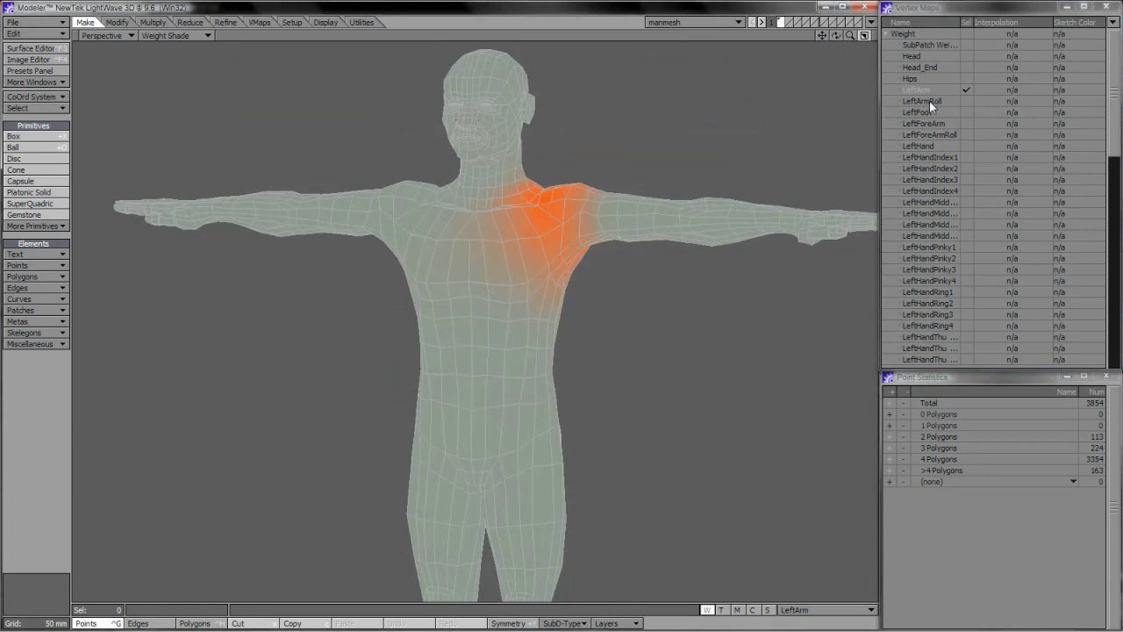
Return to Layout and check the weight maps assigned to the LeftArmRoll bone and the forearm bones below it
{"action": "key", "text": "F12"}
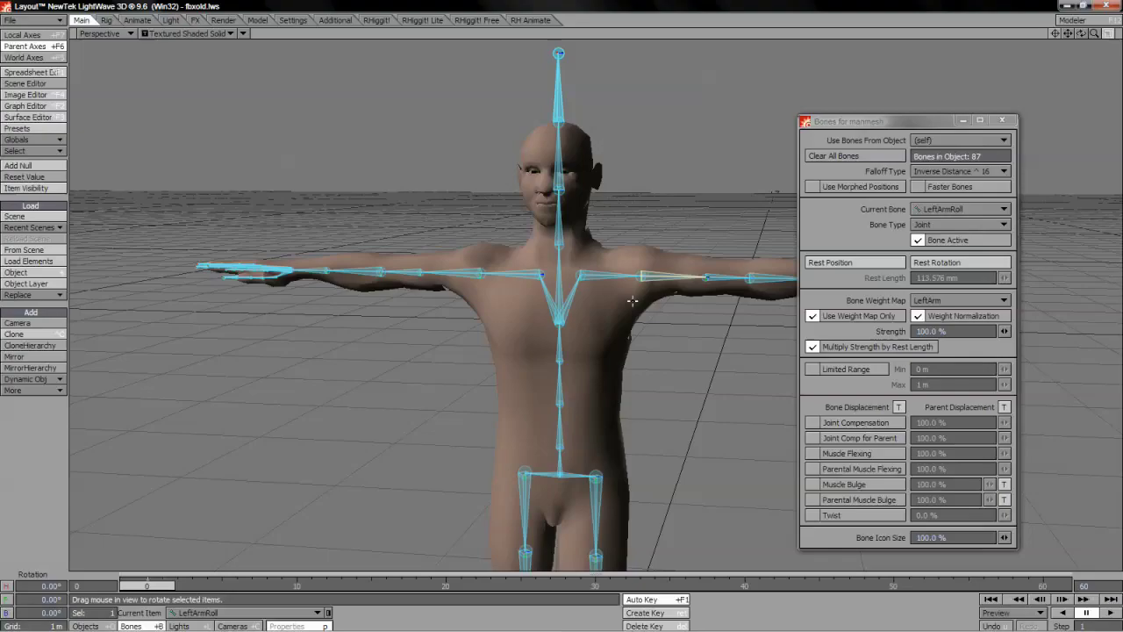
{"action": "key", "text": "shift+o"}
{"action": "left_click", "coordinate": [723, 278]}
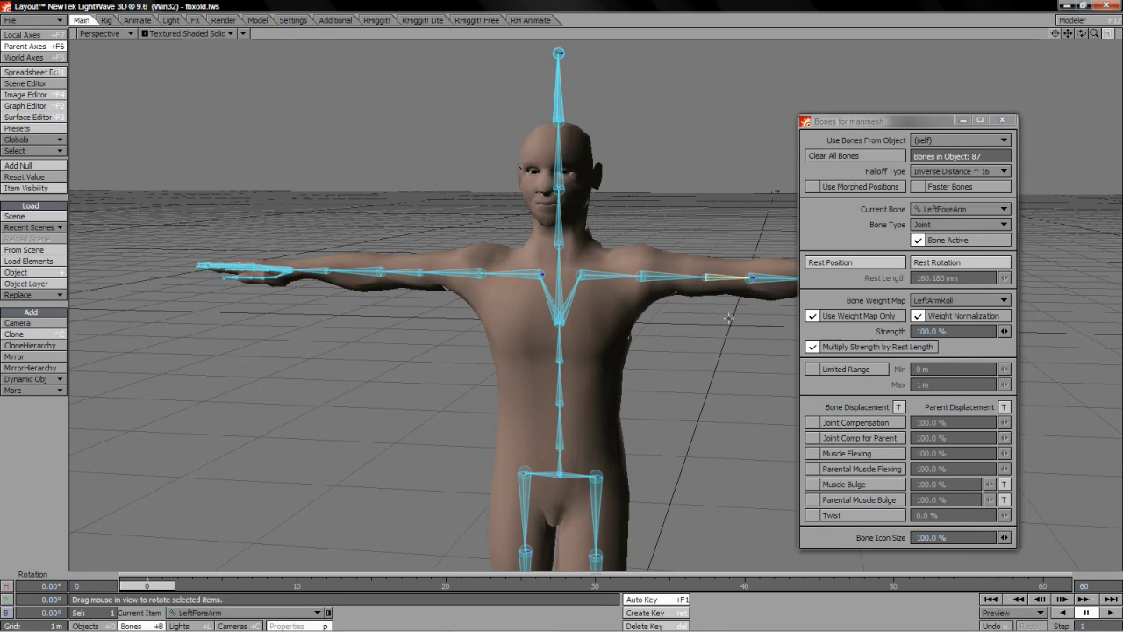
{"action": "key", "text": "Down"}
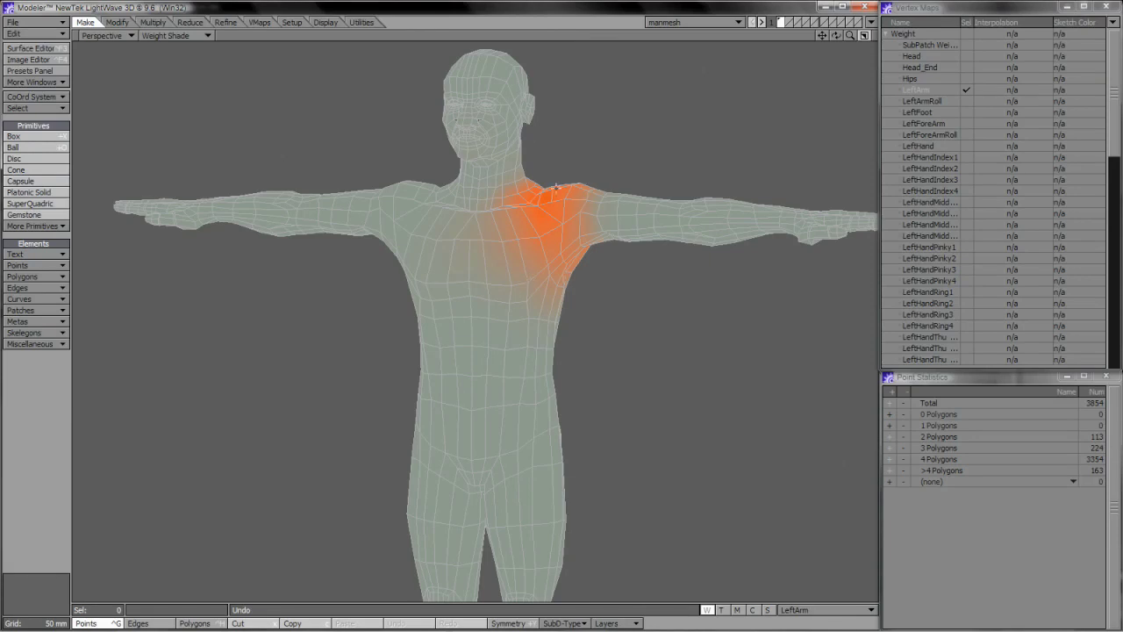
Display the LeftArmRoll and LeftForeArm weight maps on the mesh in Modeler to compare their areas of influence
{"action": "left_click", "coordinate": [925, 100]}
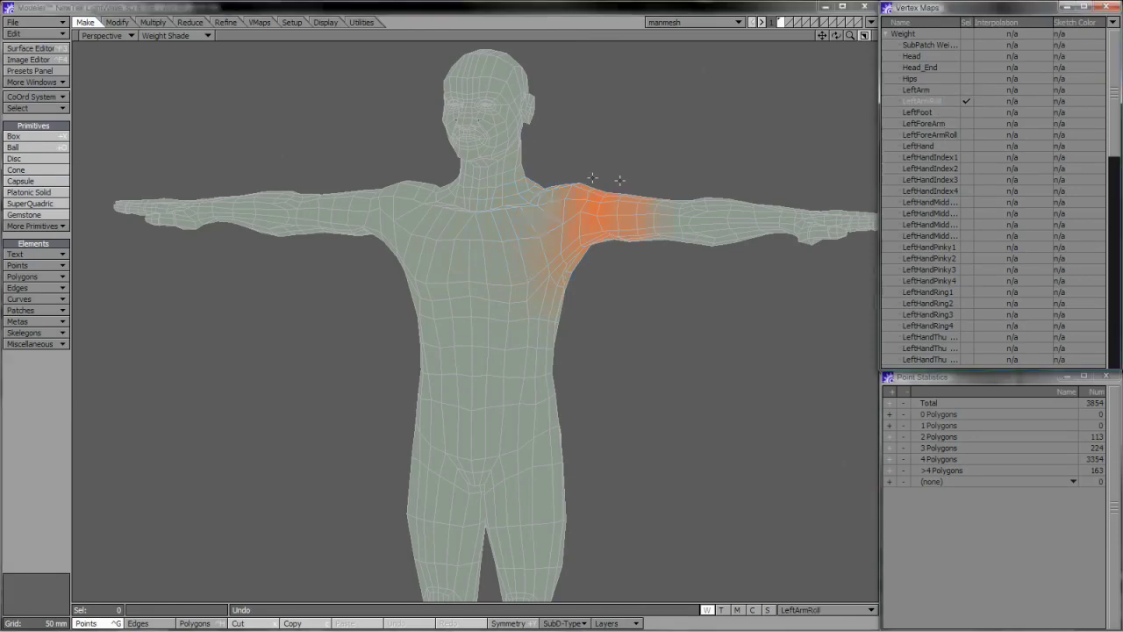
{"action": "left_click", "coordinate": [925, 123]}
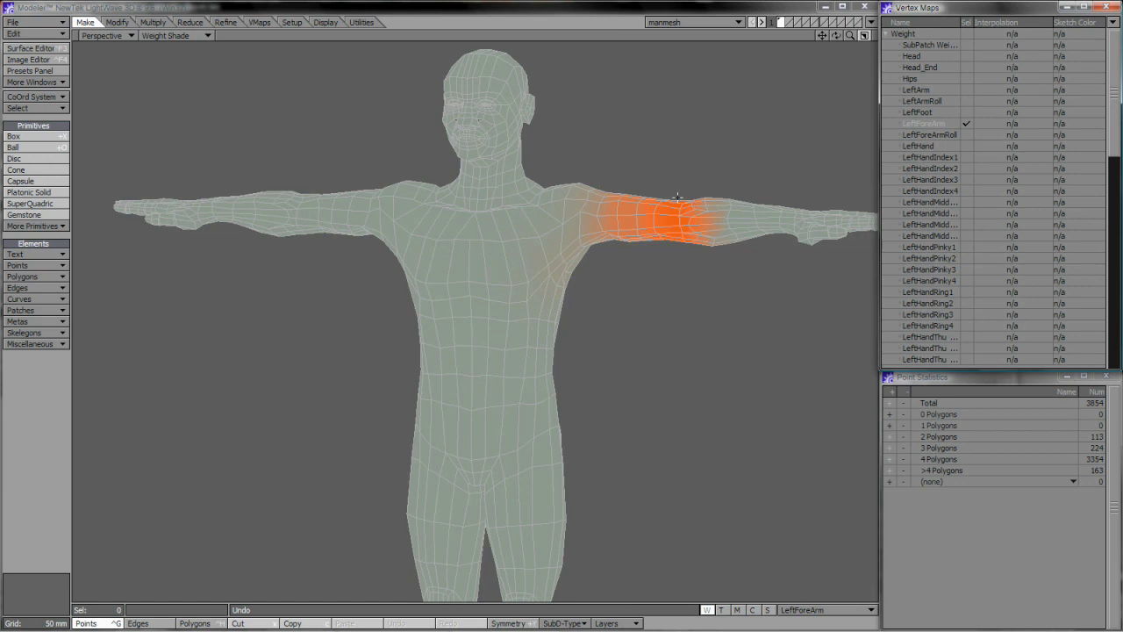
Return to Layout and examine the LeftForeArmRoll bone's joint position and assigned weight map
{"action": "key", "text": "F12"}
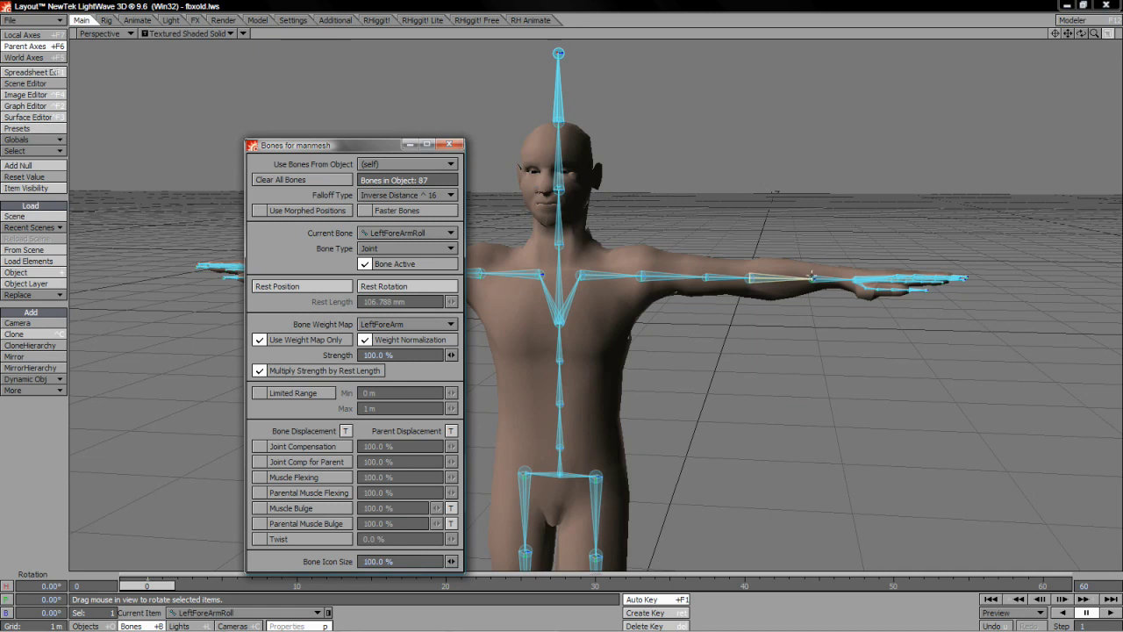
{"action": "left_click", "coordinate": [812, 276]}
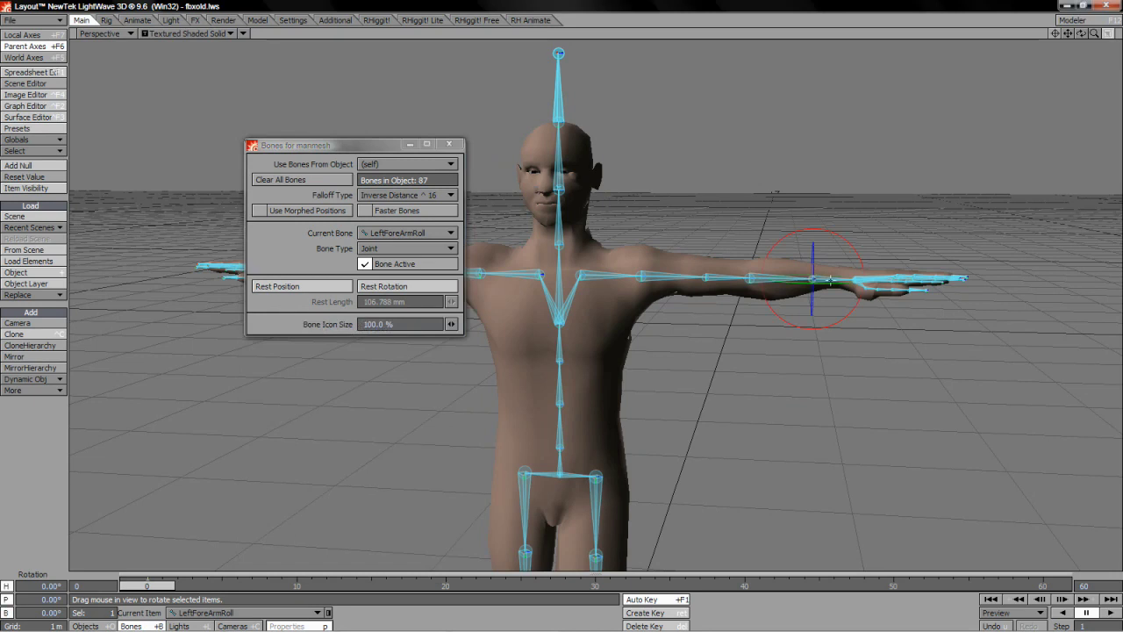
{"action": "left_click", "coordinate": [775, 278]}
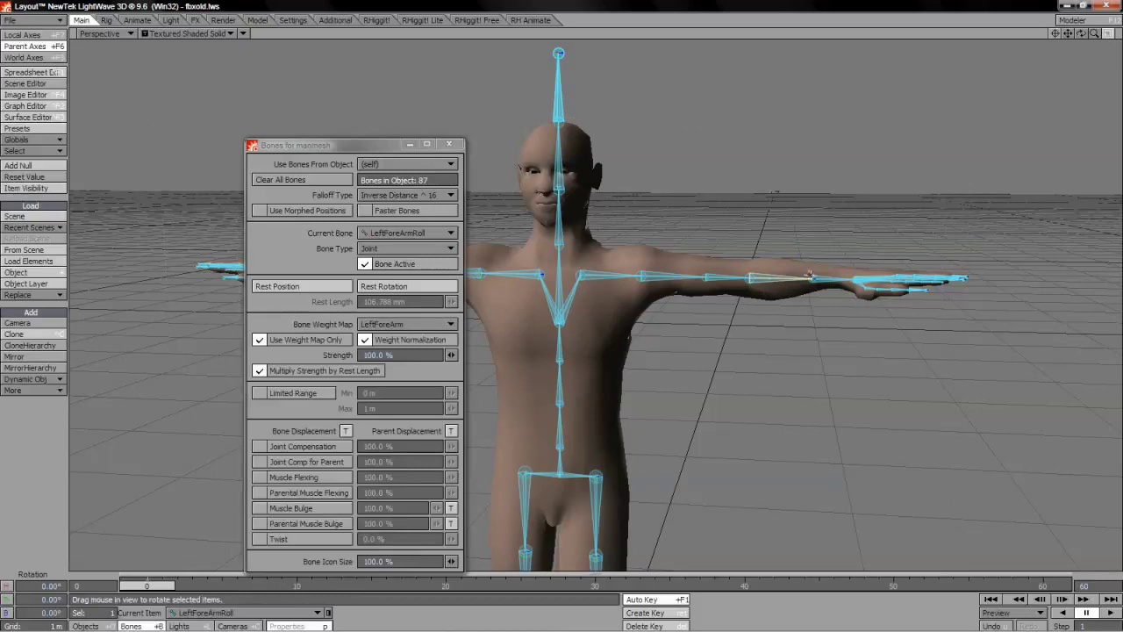
Examine the LeftForeArm and LeftArm bones of the manmesh rig, comparing their rotation pivots with their assigned weight maps
{"action": "left_click", "coordinate": [812, 277]}
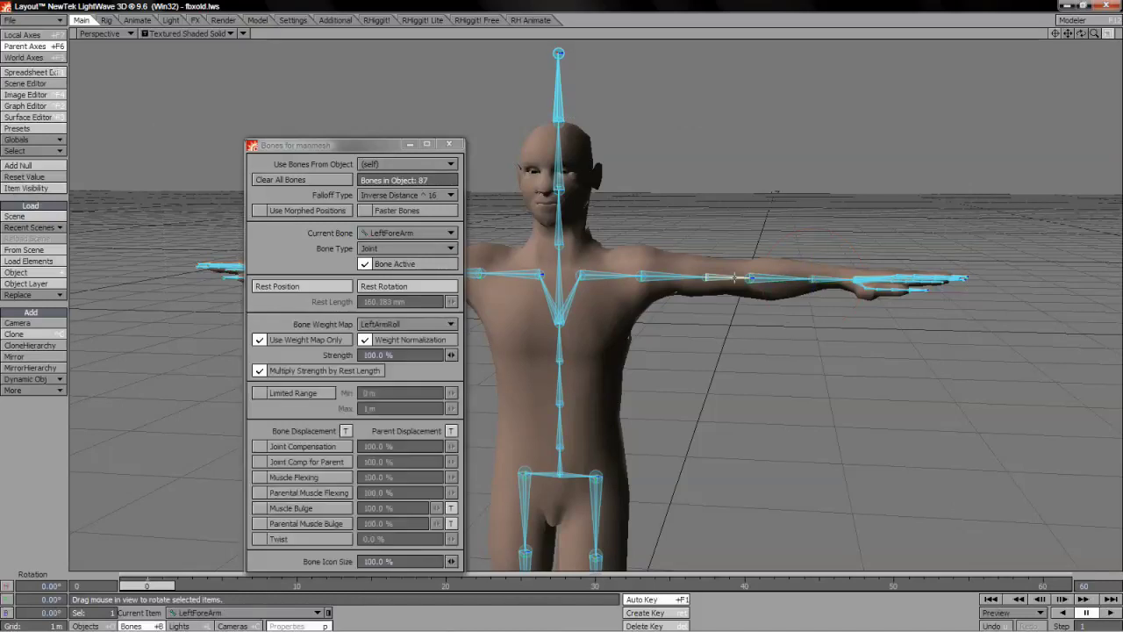
{"action": "left_click", "coordinate": [749, 277]}
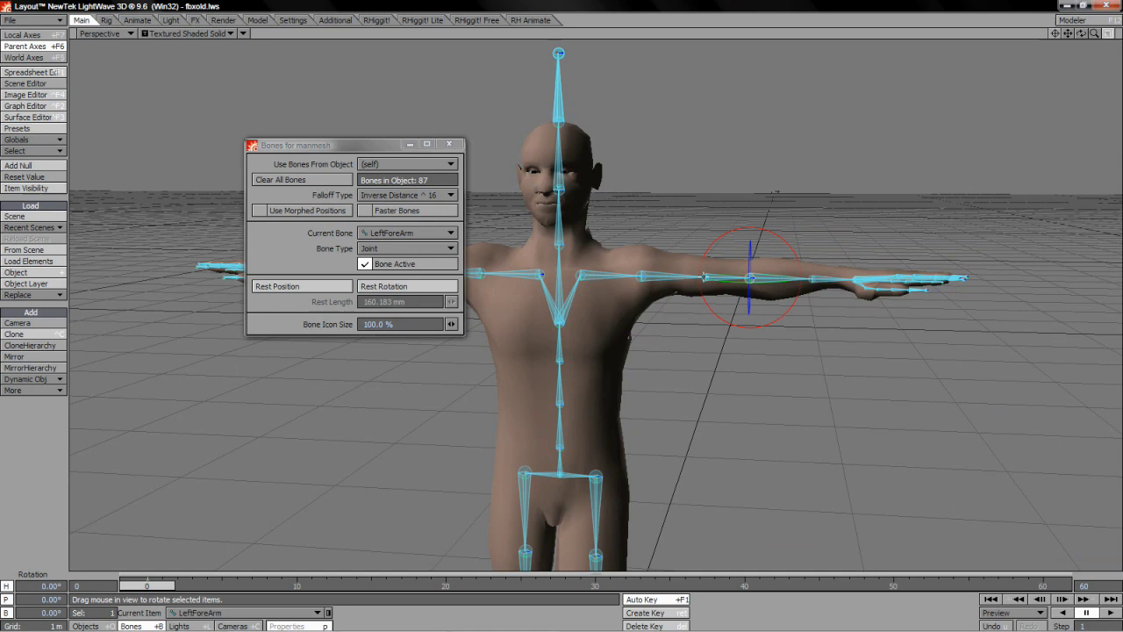
{"action": "left_click", "coordinate": [719, 277]}
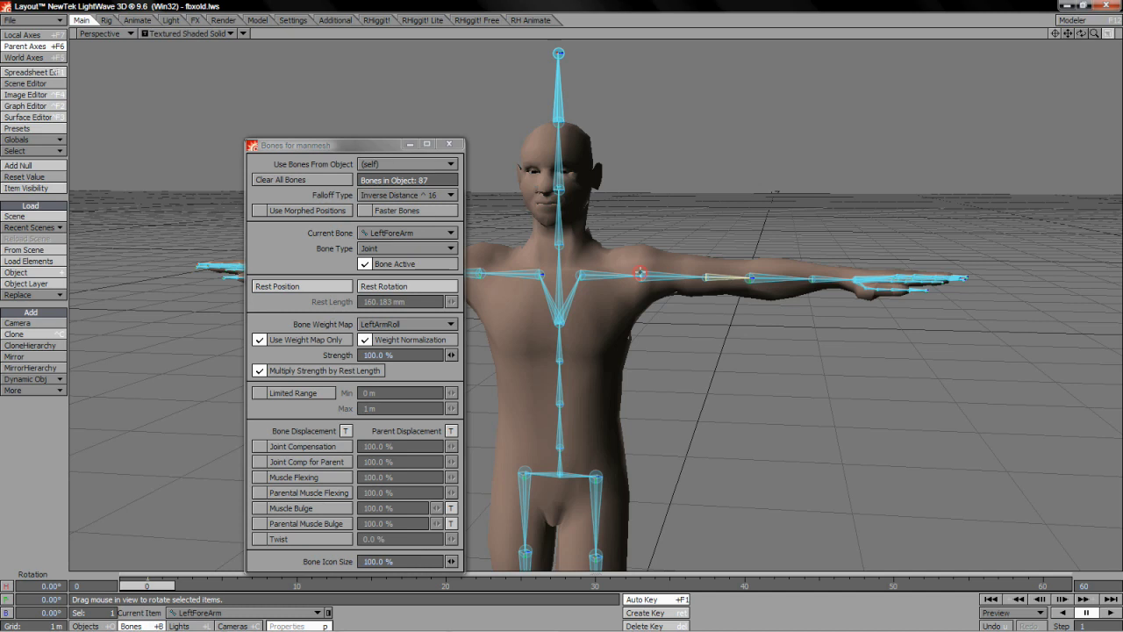
{"action": "left_click", "coordinate": [639, 274]}
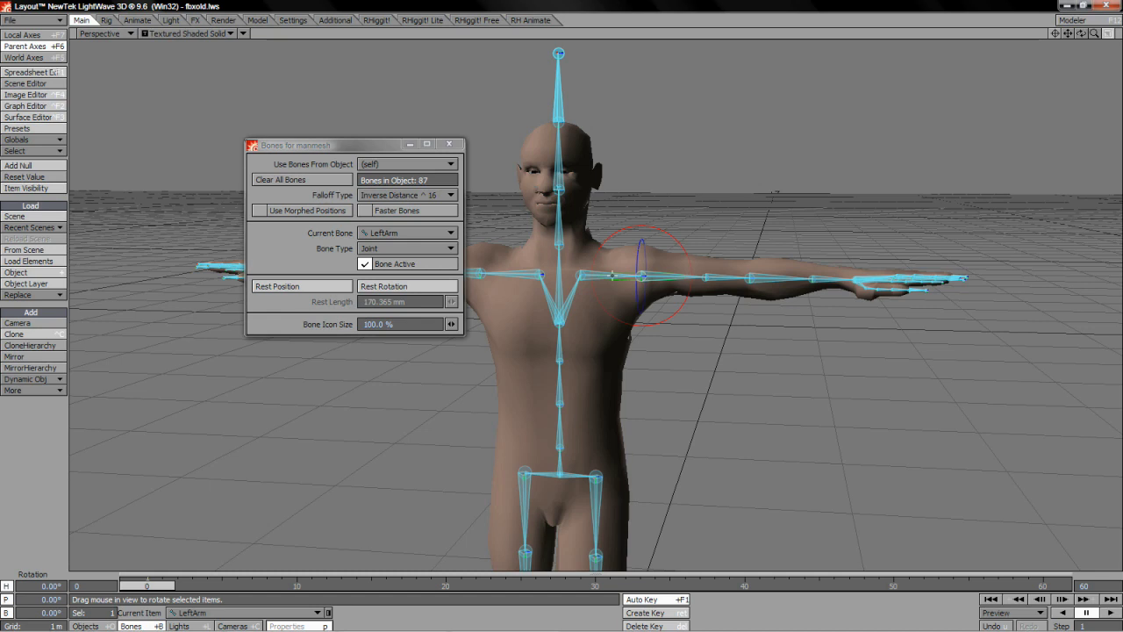
{"action": "left_click", "coordinate": [612, 275]}
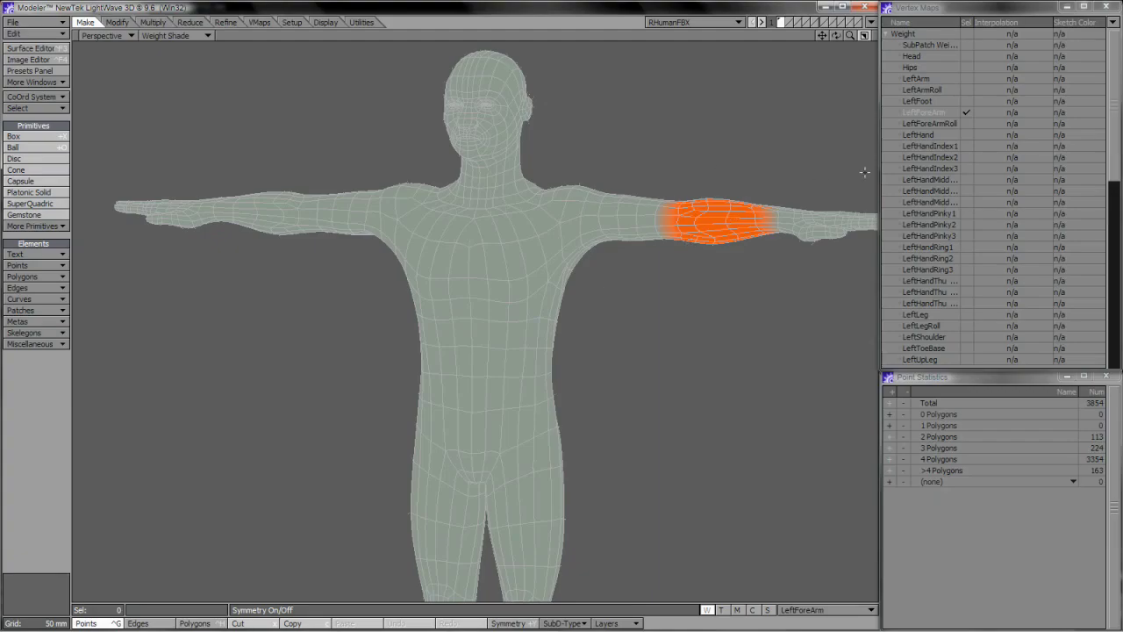
Display the LeftArm, LeftArmRoll, LeftForeArm and LeftForeArmRoll weight maps in turn on the RHumanFBX mesh in Modeler
{"action": "left_click", "coordinate": [933, 79]}
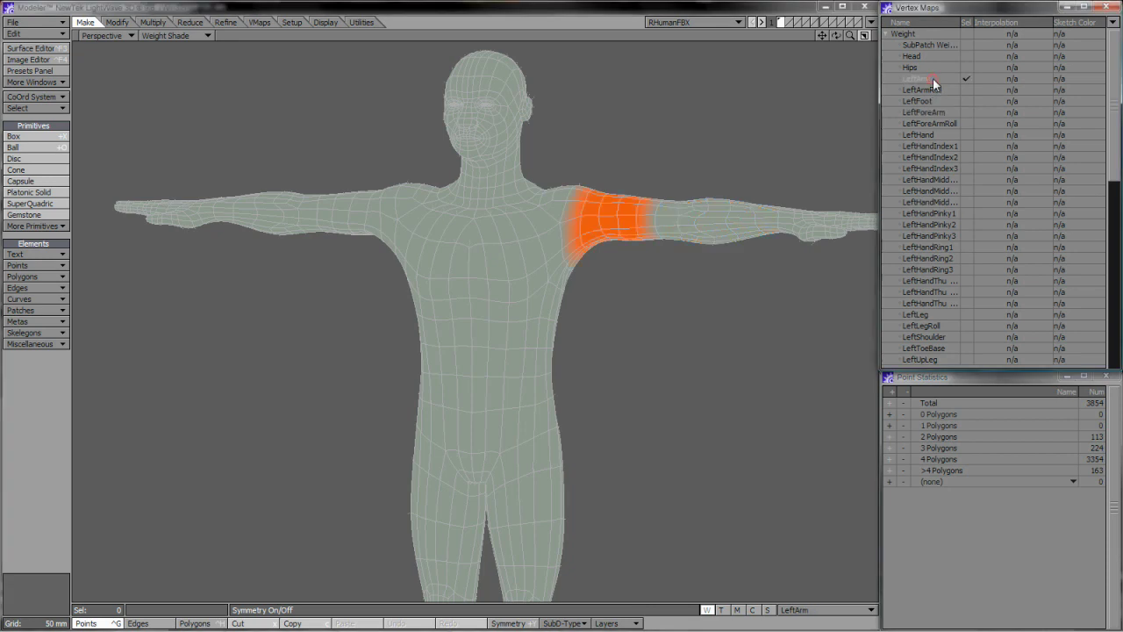
{"action": "left_click", "coordinate": [928, 89]}
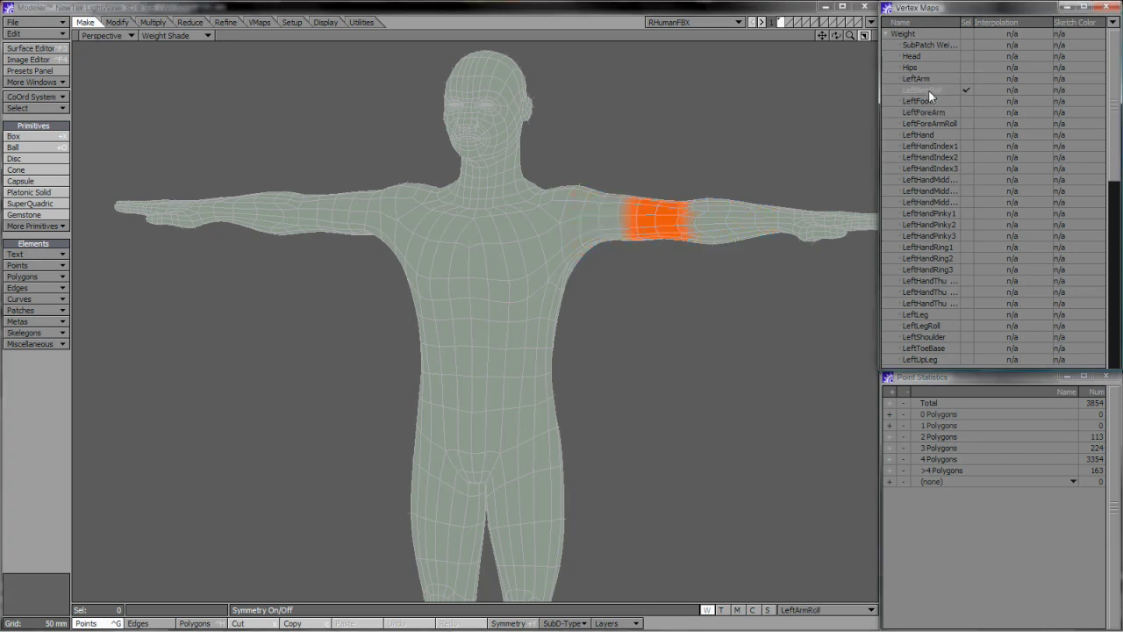
{"action": "left_click", "coordinate": [927, 112]}
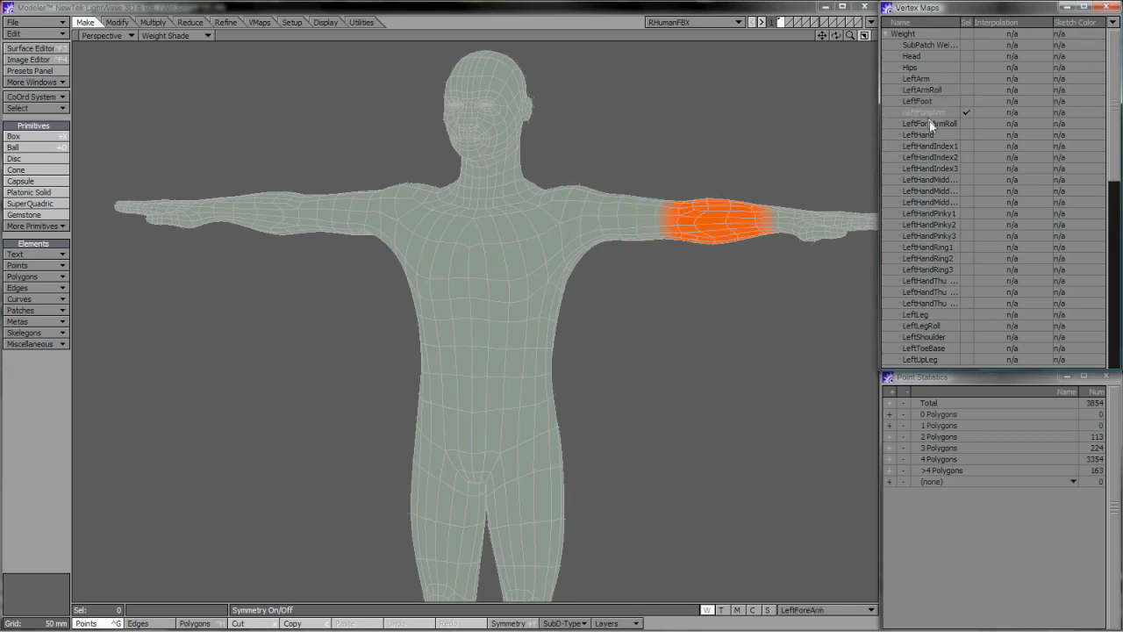
{"action": "left_click", "coordinate": [929, 122]}
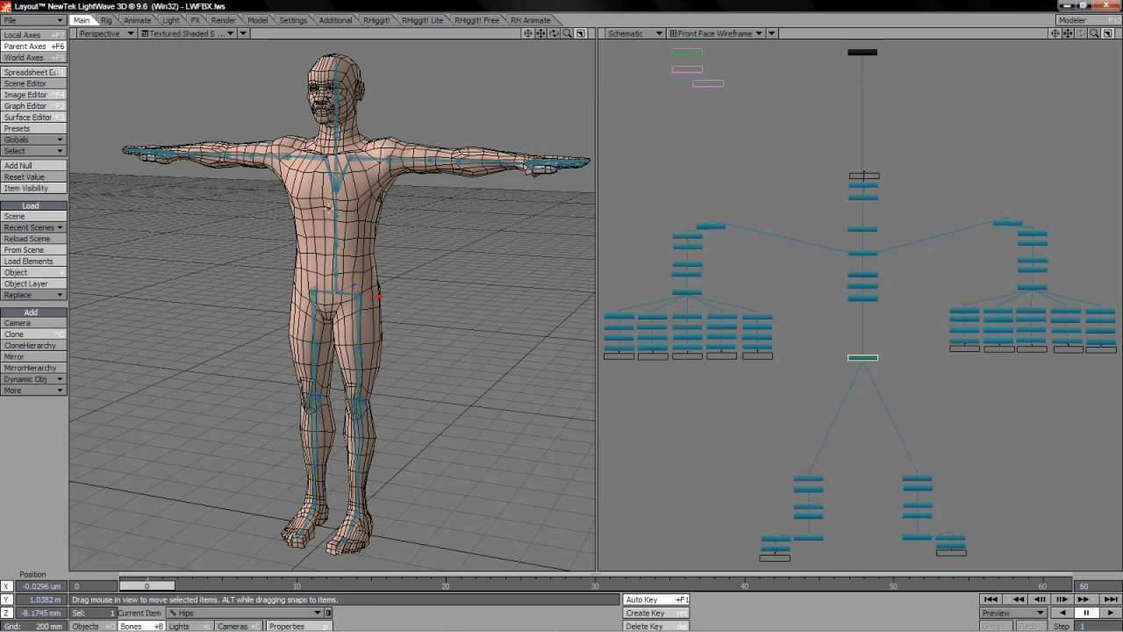
In the LWFBX scene in Layout, check the weight maps assigned to the LeftArmRoll, LeftForeArm and LeftForeArmRoll bones
{"action": "left_click", "coordinate": [407, 159]}
{"action": "key", "text": "p"}
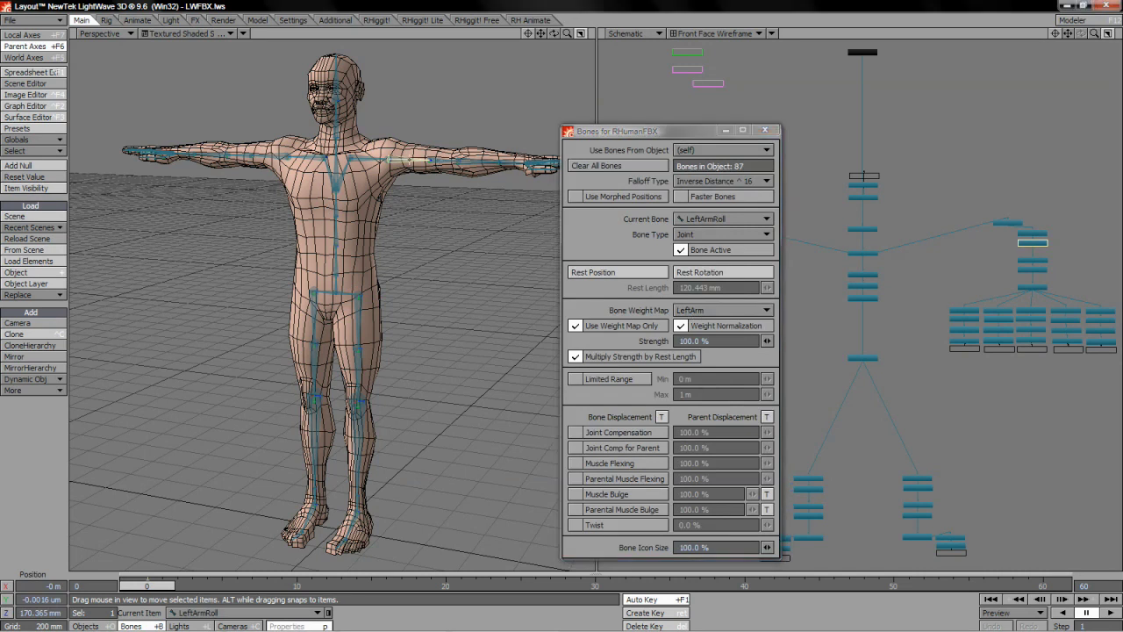
{"action": "left_click", "coordinate": [443, 162]}
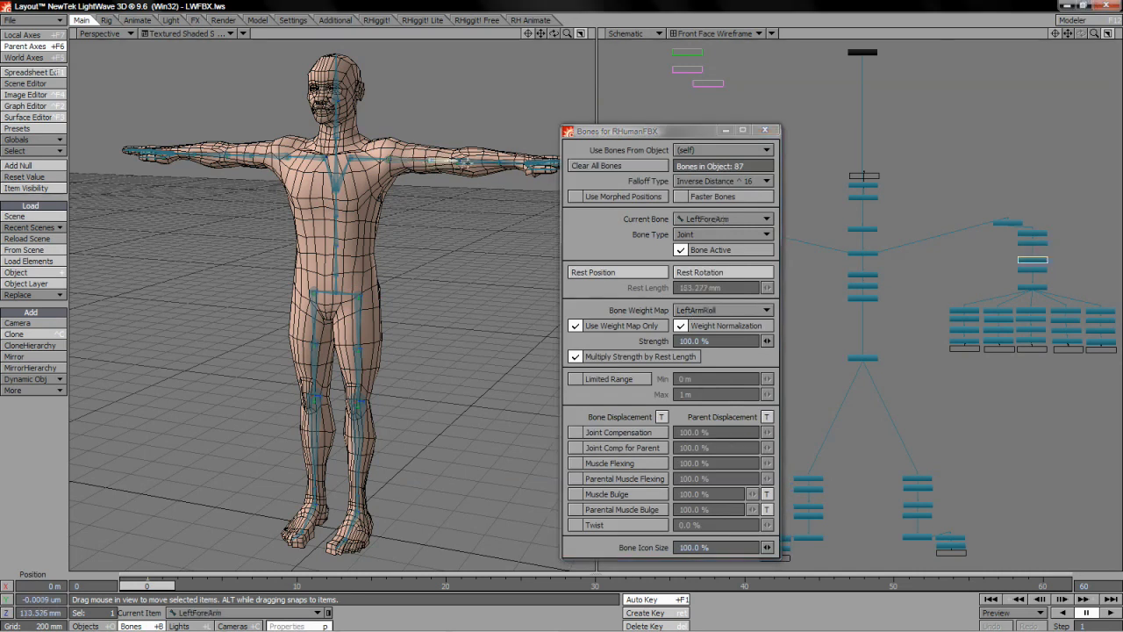
{"action": "left_click", "coordinate": [462, 162]}
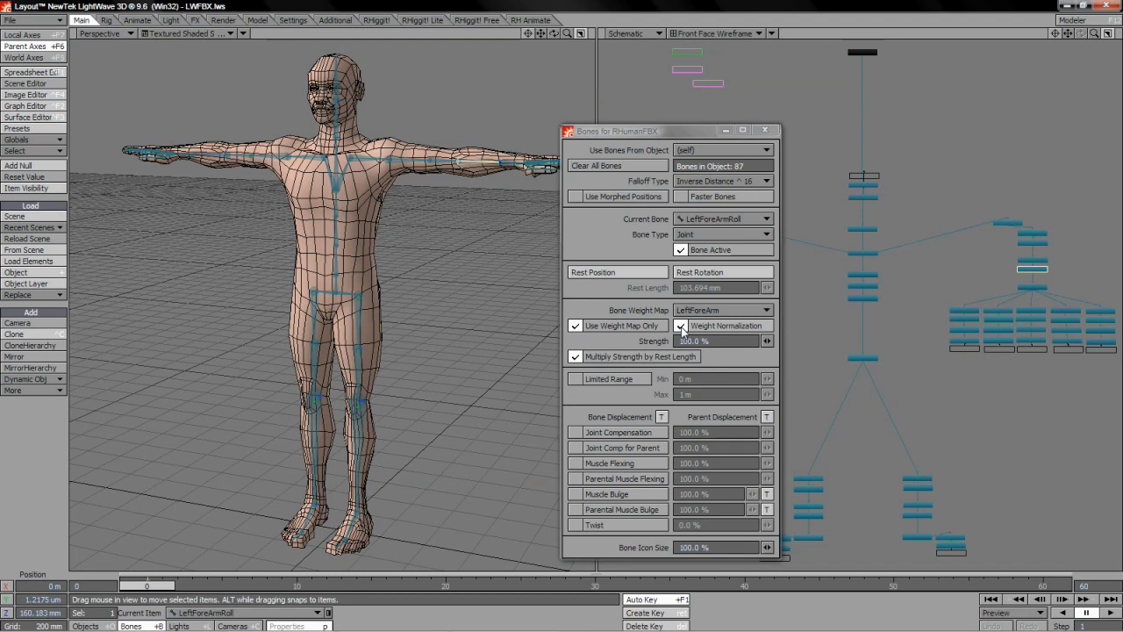
Review the available weight maps for the LeftForeArmRoll bone and compare its assignment with that of the LeftArm bone
{"action": "left_click", "coordinate": [769, 313]}
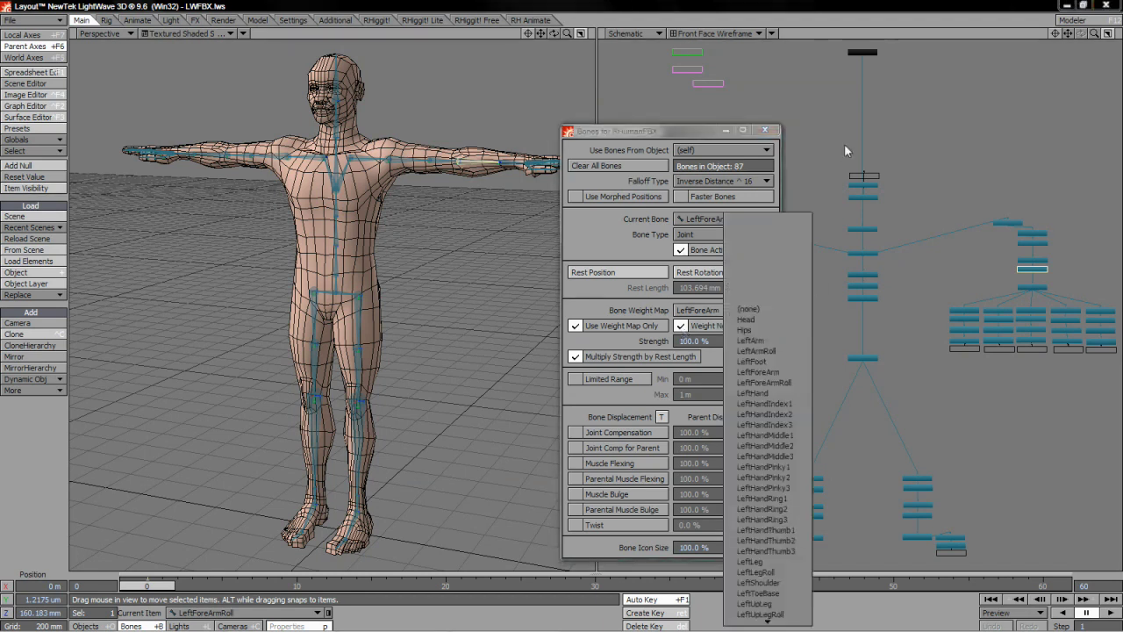
{"action": "left_click", "coordinate": [940, 5]}
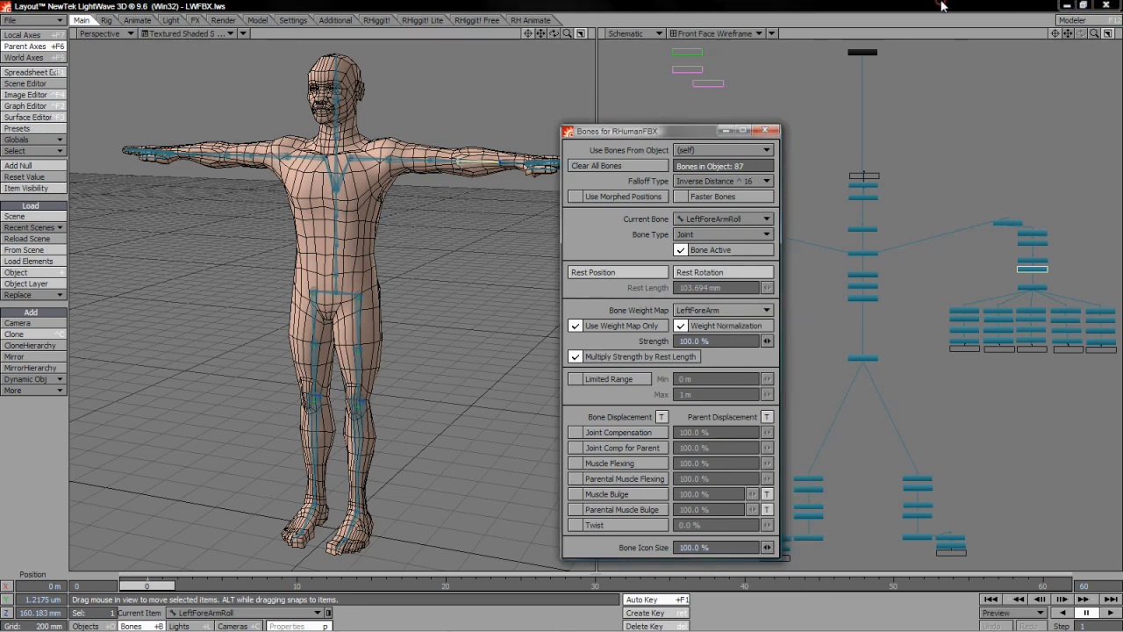
{"action": "left_click", "coordinate": [1032, 232]}
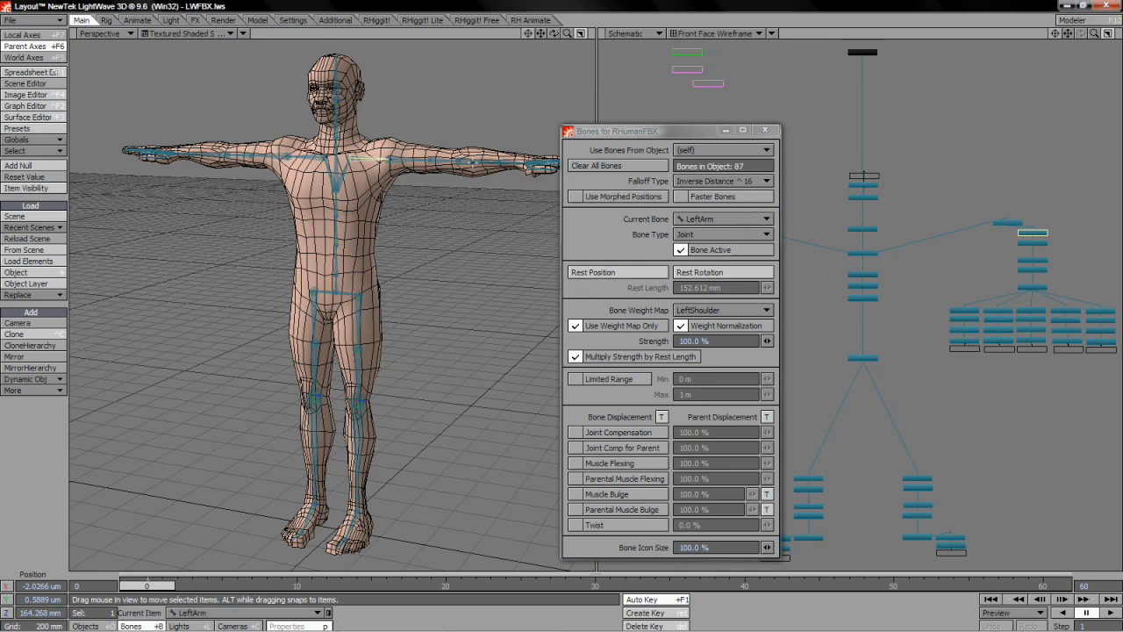
{"action": "left_click", "coordinate": [471, 162]}
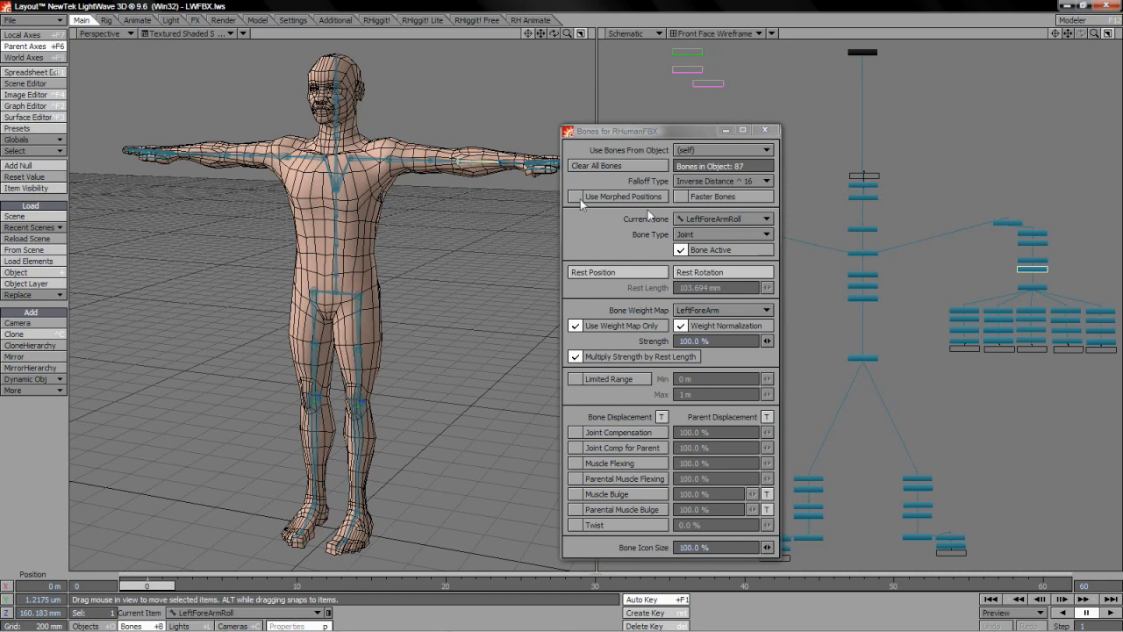
{"action": "left_click", "coordinate": [498, 164]}
Bring up the FBX export command for the LWFBX scene
{"action": "left_click", "coordinate": [33, 20]}
{"action": "mouse_move", "coordinate": [39, 59]}
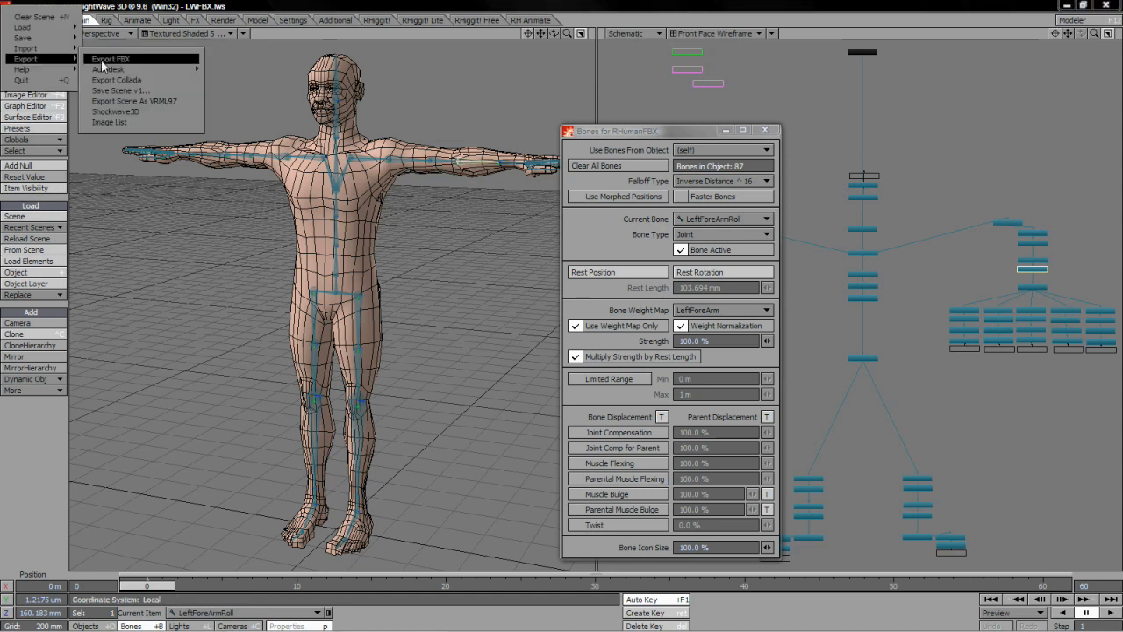
{"action": "left_click", "coordinate": [105, 58]}
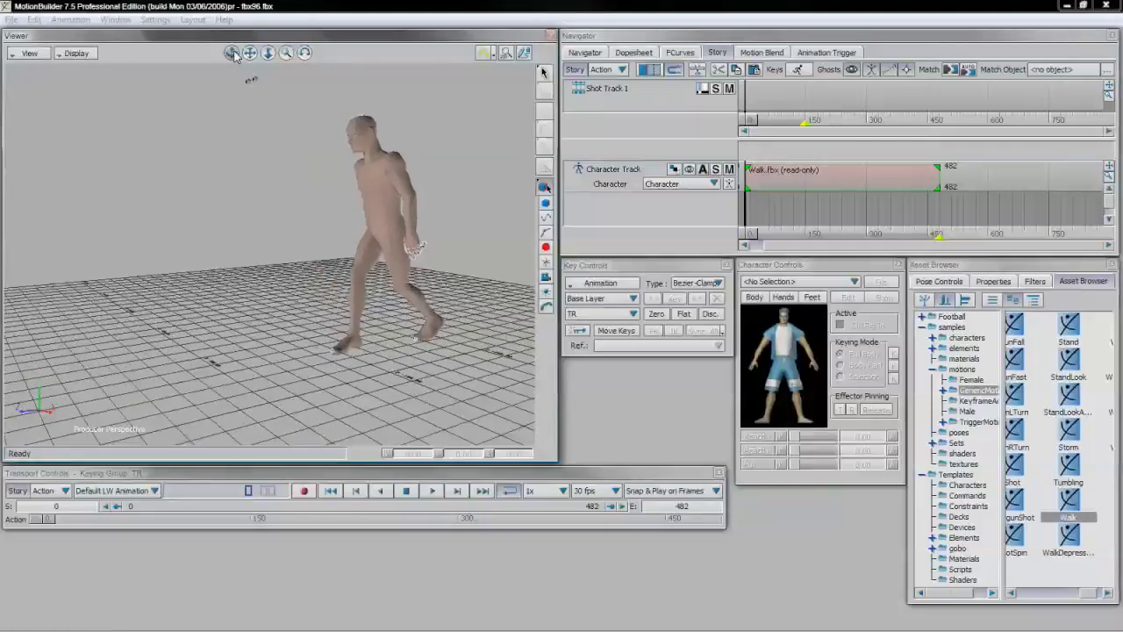
Switch to MotionBuilder and scrub the walk animation forward to frame 50 and partly back to inspect the character's deformation
{"action": "left_click_drag", "start_coordinate": [44, 519], "coordinate": [105, 517]}
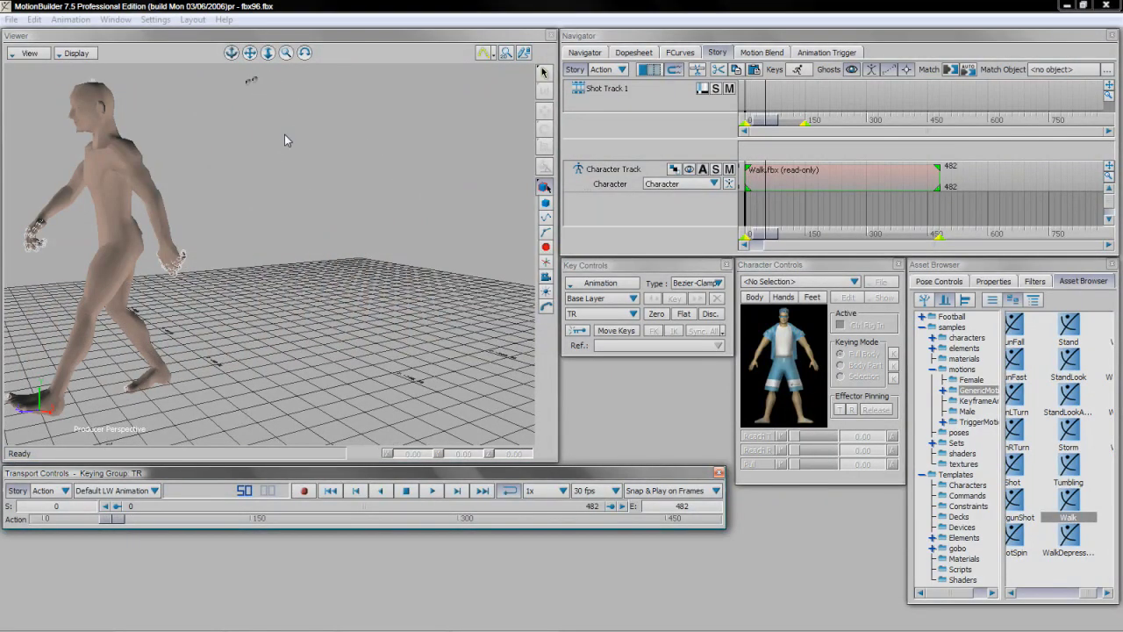
{"action": "left_click", "coordinate": [112, 518]}
{"action": "left_click_drag", "start_coordinate": [113, 521], "coordinate": [91, 529]}
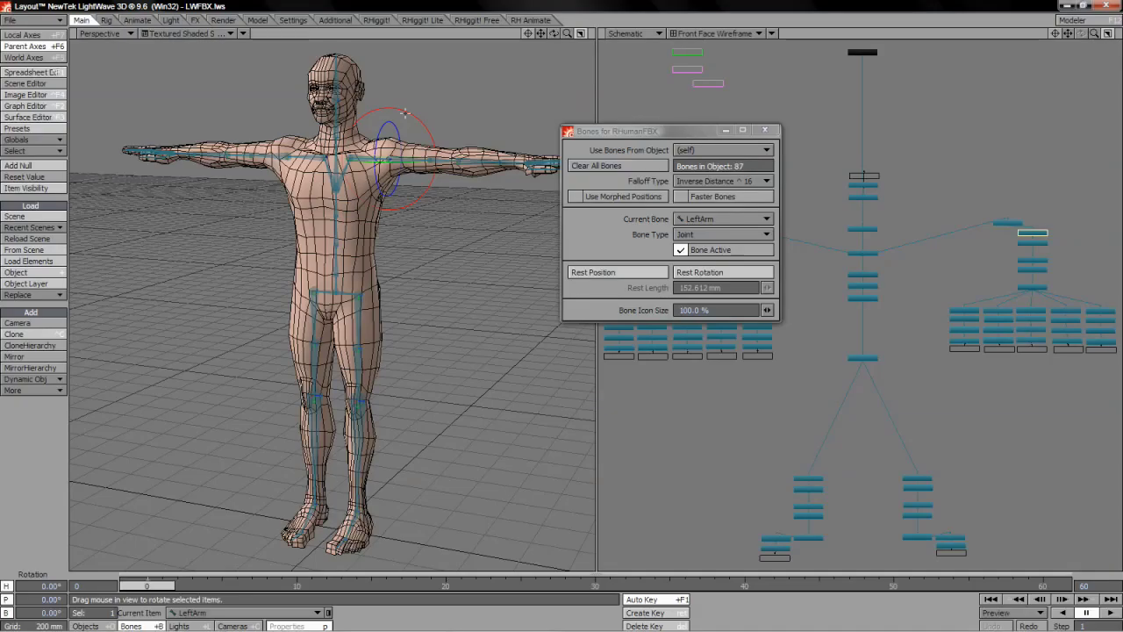
In Layout, rotate the LeftArm bone to about 81° heading and the LeftForeArm bone to about -93.5° pitch, and inspect the elbow deformation
{"action": "left_click_drag", "start_coordinate": [404, 114], "coordinate": [483, 116]}
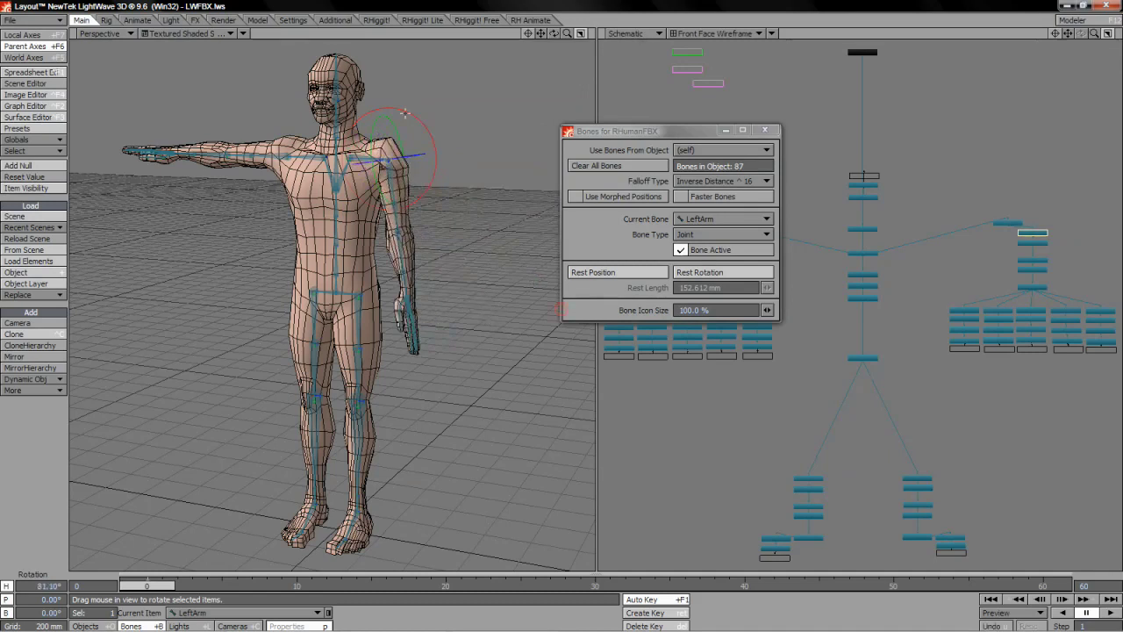
{"action": "key", "text": "Down"}
{"action": "key", "text": "Down"}
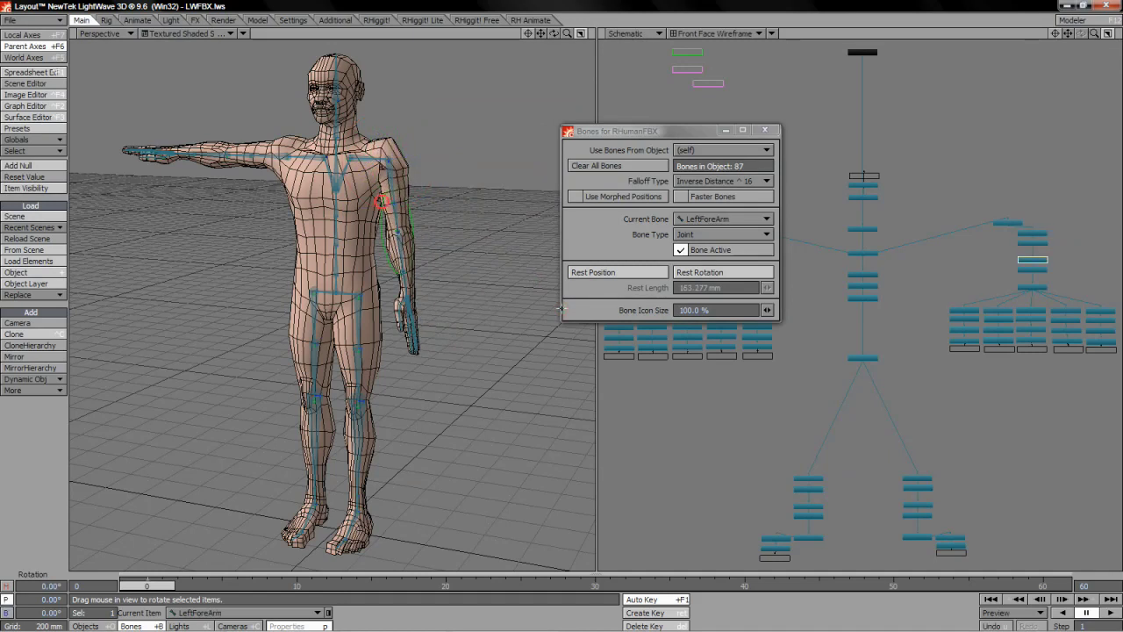
{"action": "mouse_move", "coordinate": [379, 202]}
{"action": "left_mouse_down"}
{"action": "mouse_move", "coordinate": [379, 173]}
{"action": "mouse_move", "coordinate": [379, 198]}
{"action": "left_mouse_up"}
{"action": "left_click_drag", "start_coordinate": [487, 126], "coordinate": [468, 100]}
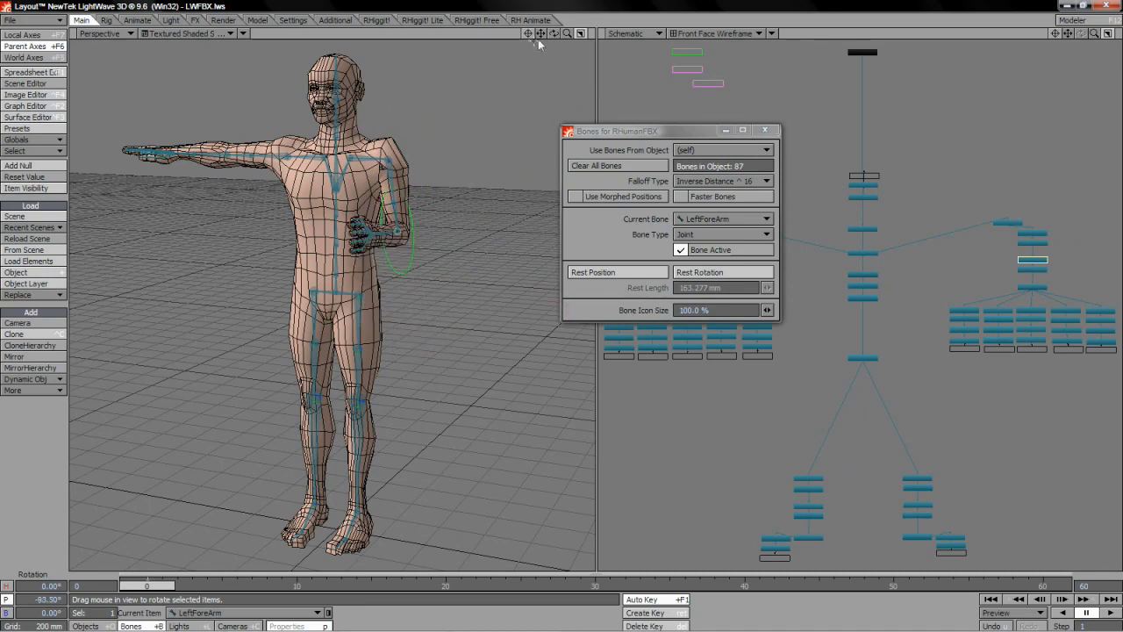
{"action": "mouse_move", "coordinate": [553, 33]}
{"action": "left_mouse_down"}
{"action": "mouse_move", "coordinate": [614, 34]}
{"action": "mouse_move", "coordinate": [558, 26]}
{"action": "left_mouse_up"}
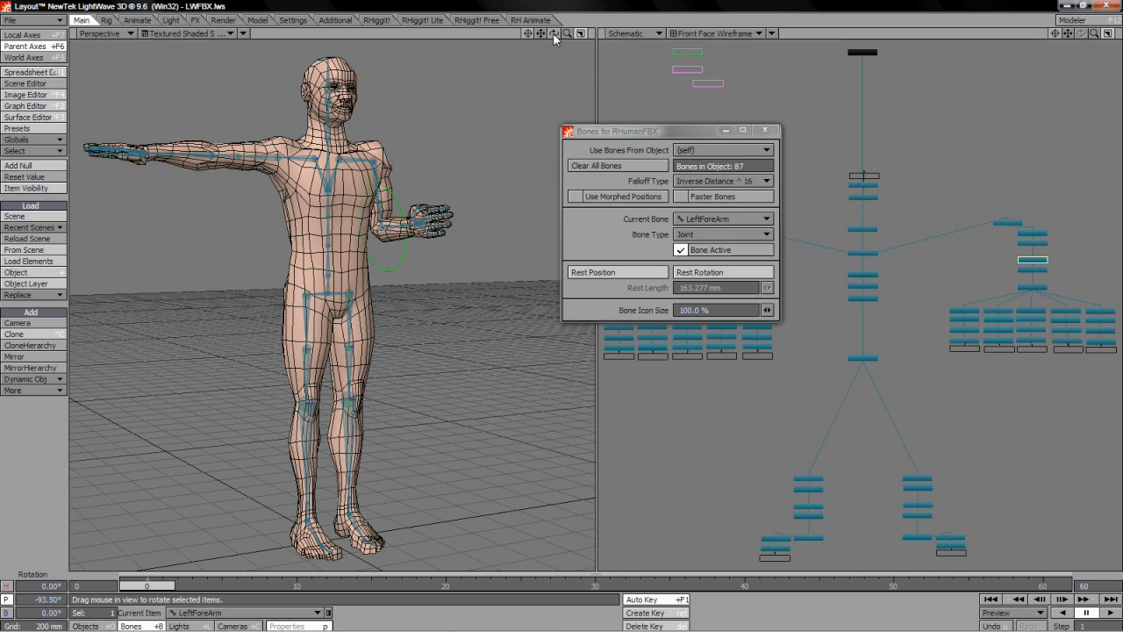
{"action": "left_click_drag", "start_coordinate": [553, 32], "coordinate": [298, 49]}
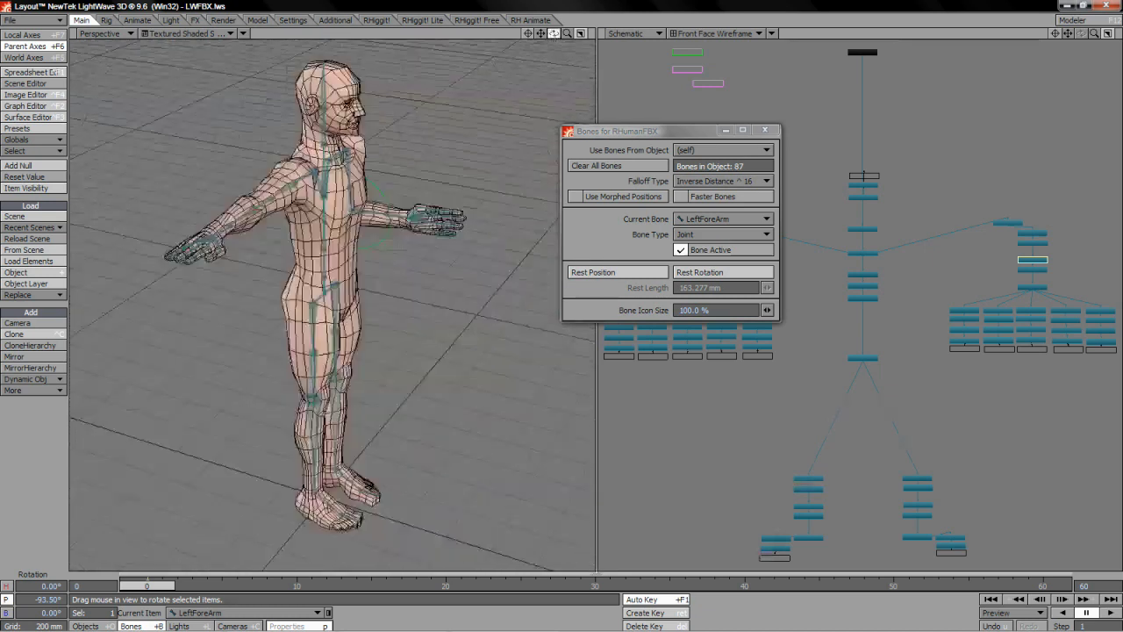